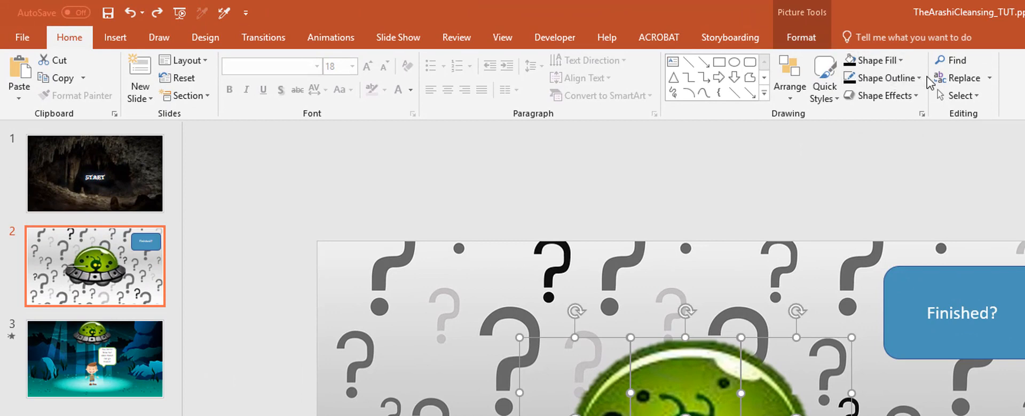
- Apply a black outline to the selected spaceship picture pieces and deselect them
left_click(916, 78)
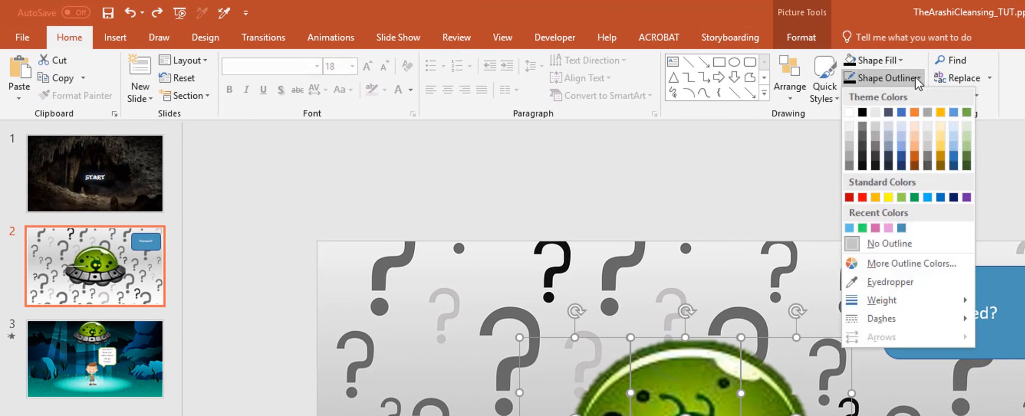
left_click(863, 111)
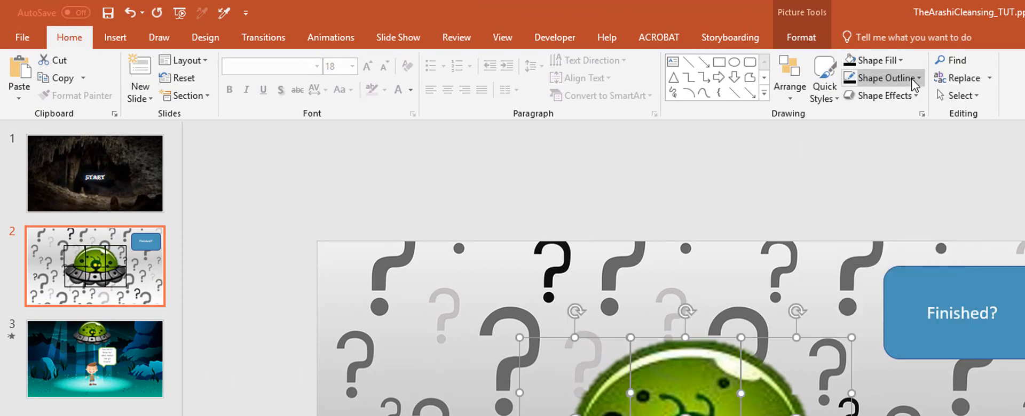
left_click(888, 155)
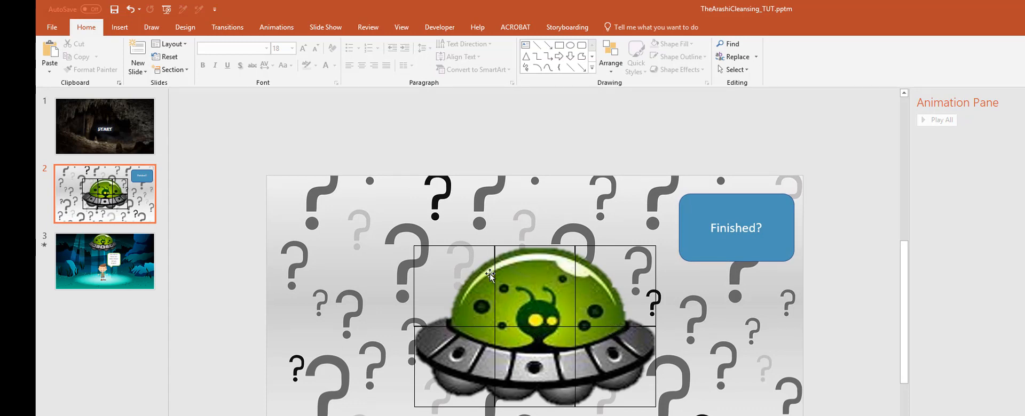
- Insert a 1-inch square rectangle on the slide and place it at the upper-left corner of the spaceship's top-left piece
scroll(500, 326, "up", 3)
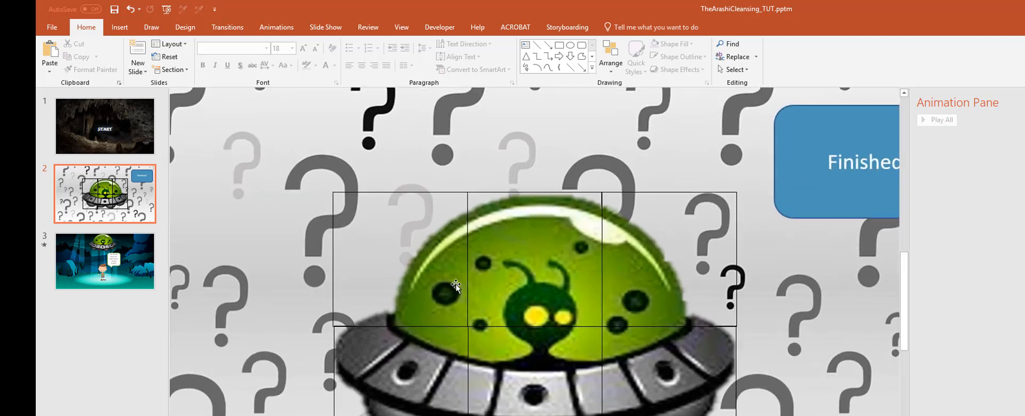
left_click(121, 29)
left_click(227, 59)
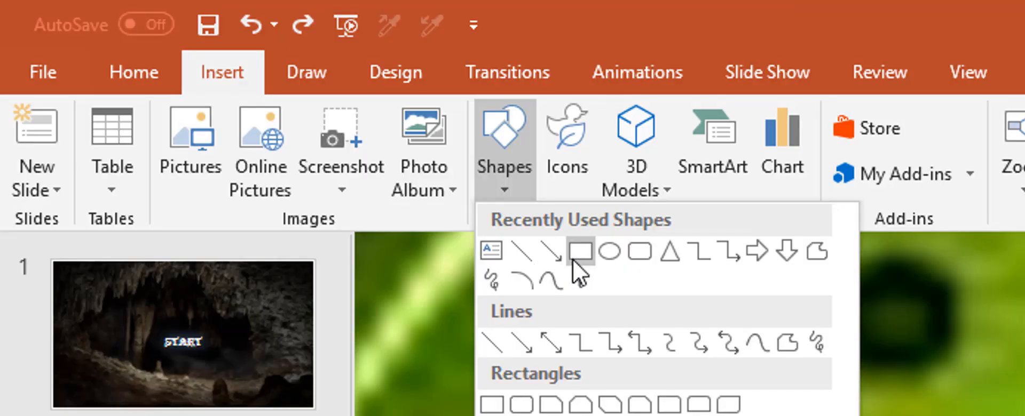
left_click(255, 96)
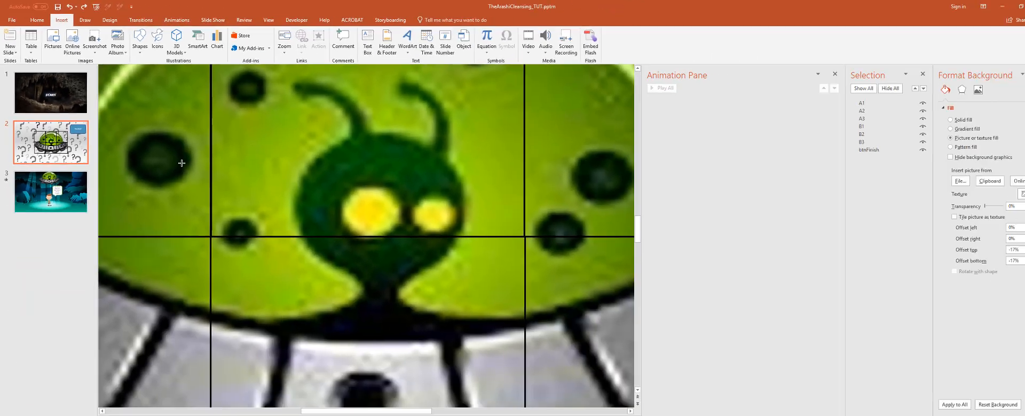
left_click(181, 163)
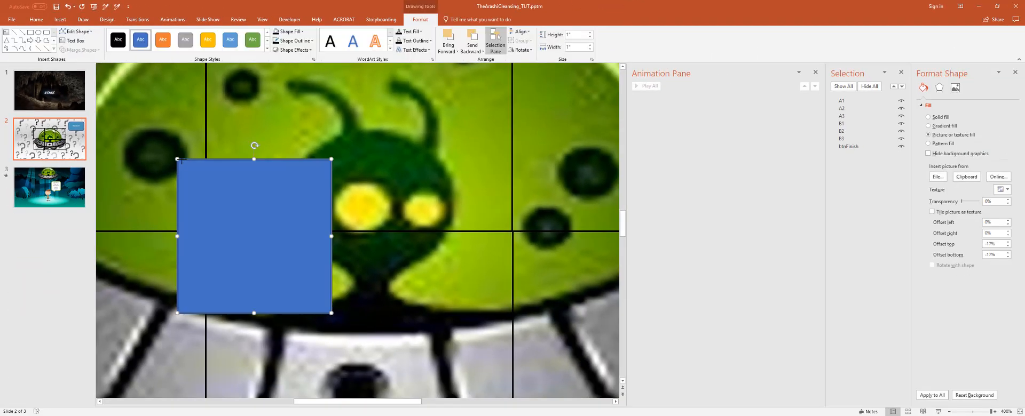
scroll(216, 196, "down", 5, "ctrl")
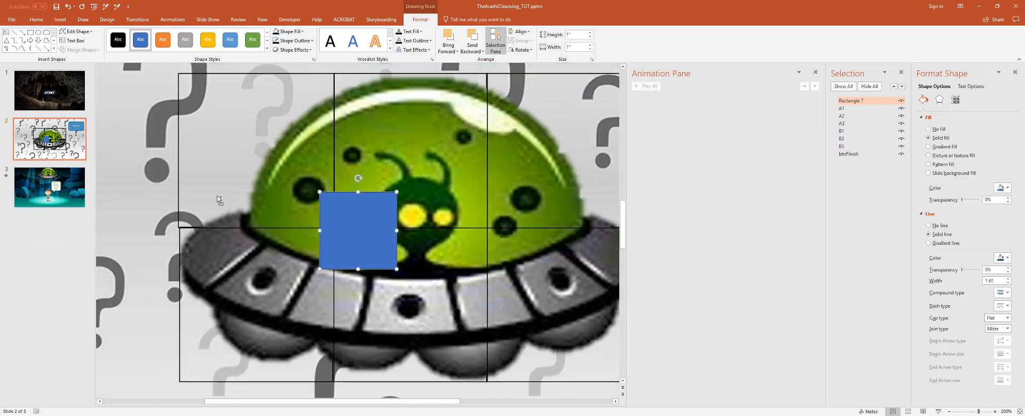
left_click_drag(355, 219, 216, 98)
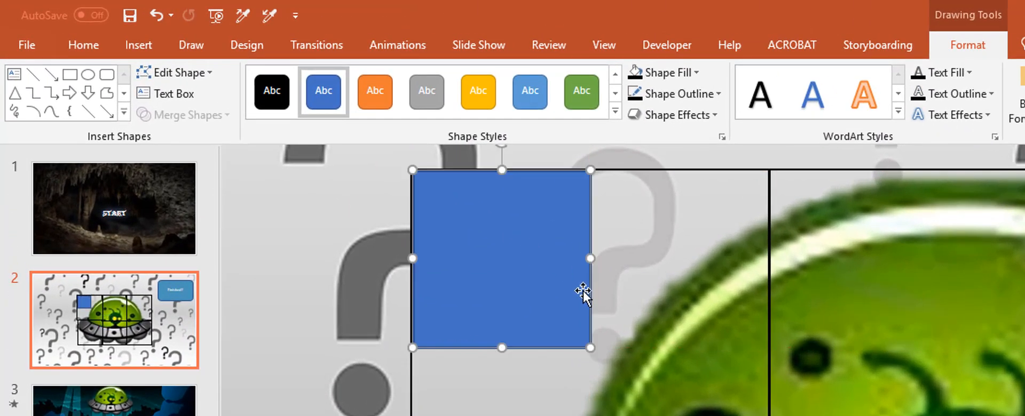
- Enlarge the blue square from its lower-right corner until it covers the spaceship's whole top-left piece
scroll(592, 348, "up", 5, "ctrl")
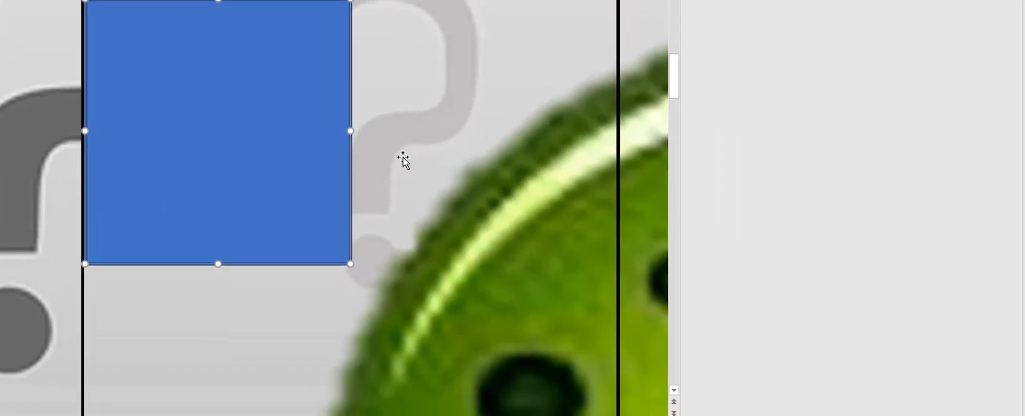
left_click(951, 256)
scroll(1005, 409, "down", 1)
scroll(445, 91, "down", 3)
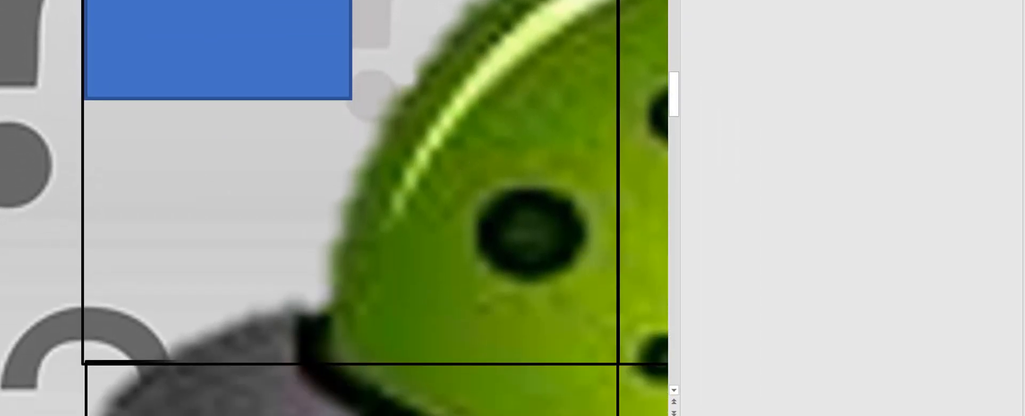
left_click_drag(185, 415, 238, 415)
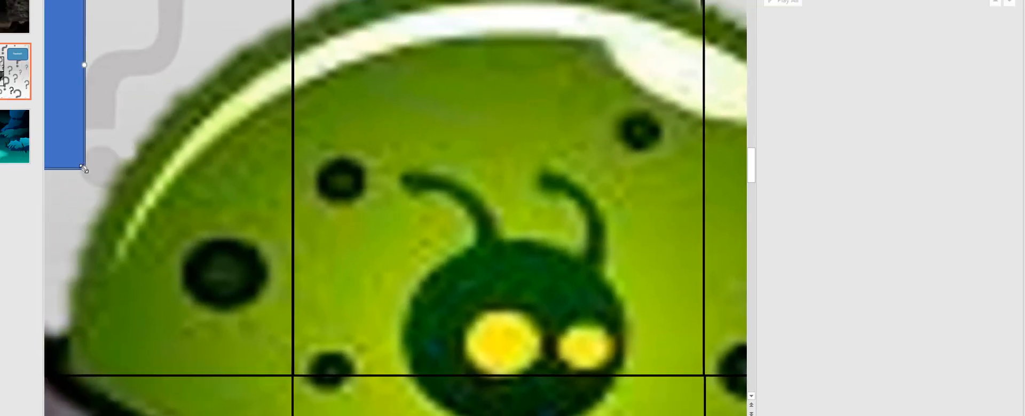
left_click_drag(184, 195, 367, 379)
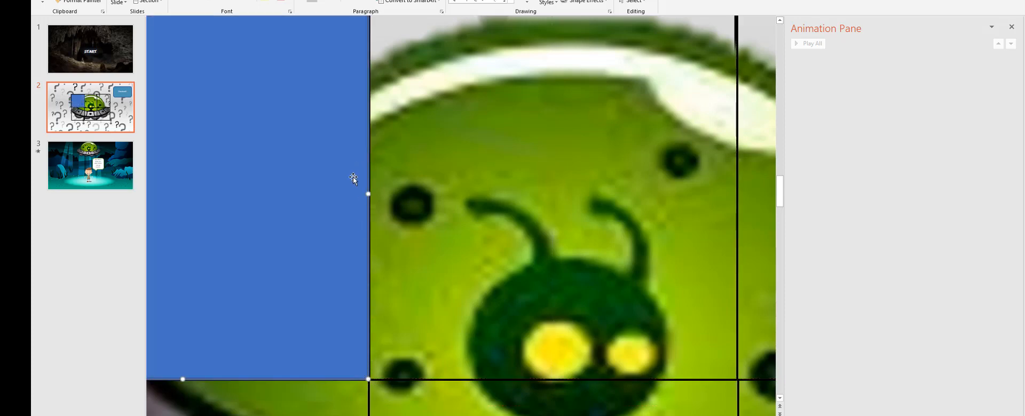
- Check the square's edges against the piece's black outline and fine-tune its bottom edge to match
scroll(251, 315, "down", 1)
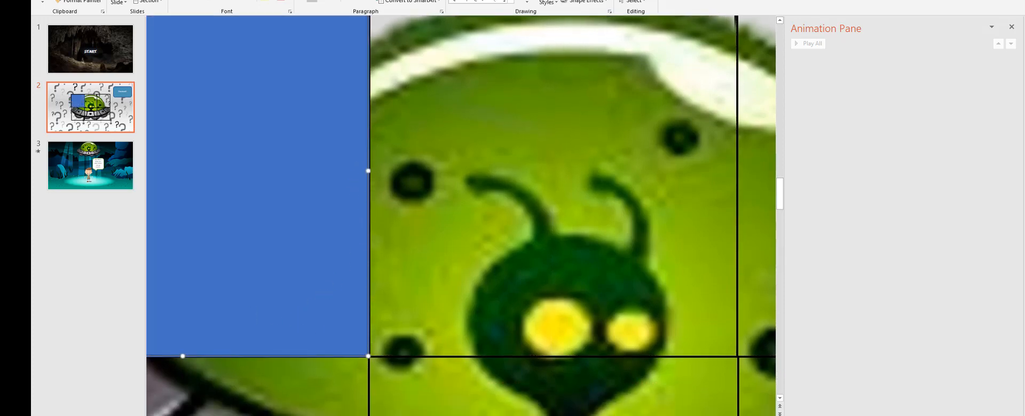
scroll(330, 393, "left", 5)
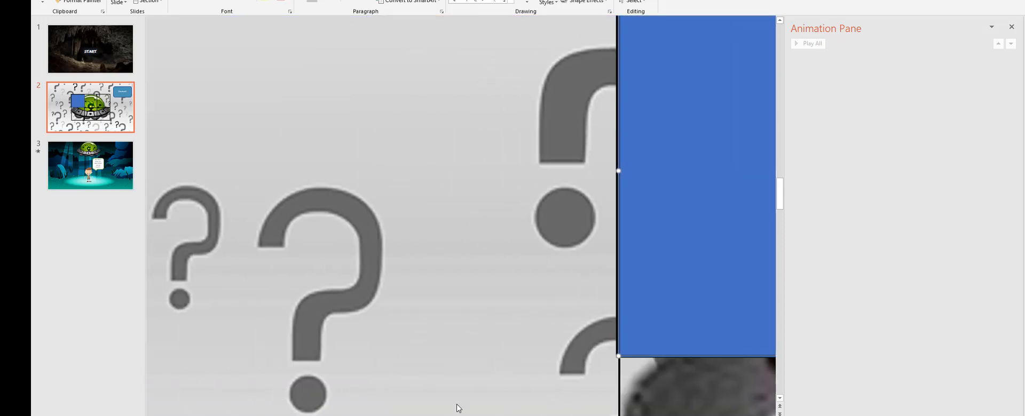
scroll(459, 214, "right", 3)
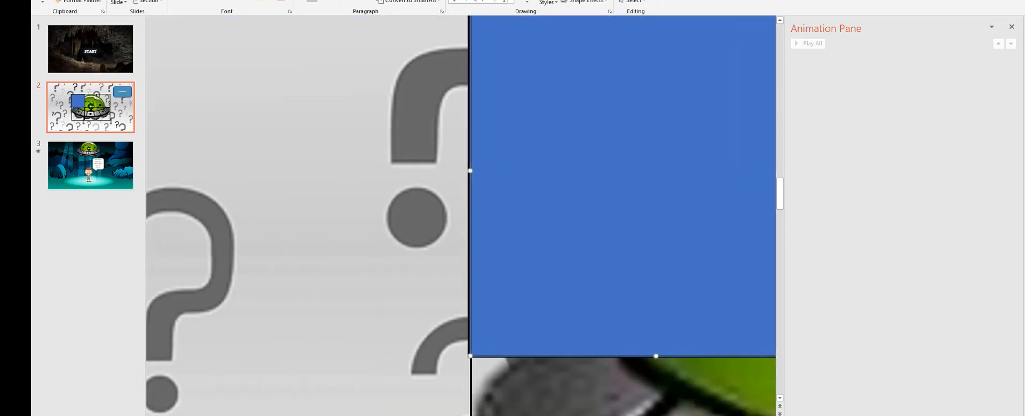
scroll(565, 374, "right", 1)
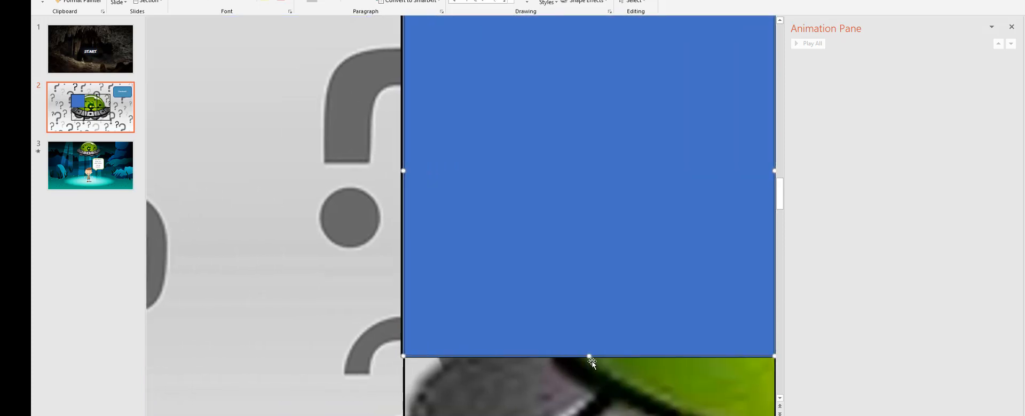
left_click_drag(590, 357, 590, 355)
scroll(582, 321, "down", 1)
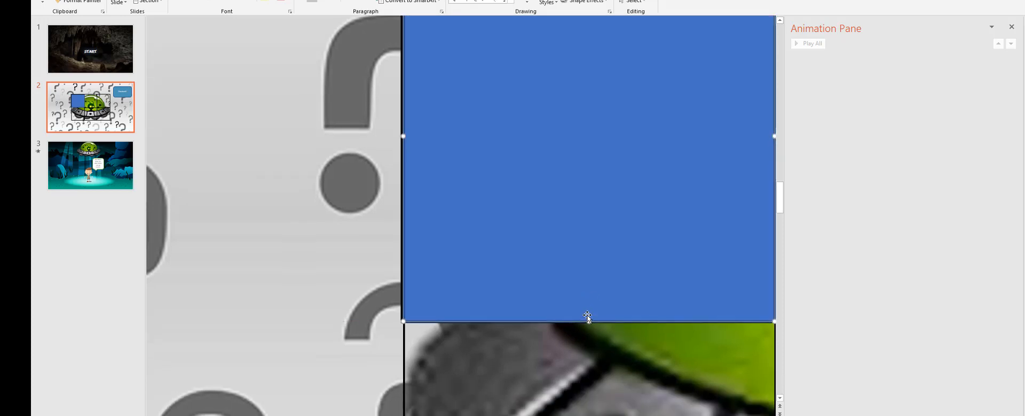
scroll(595, 297, "up", 3)
scroll(595, 297, "down", 1)
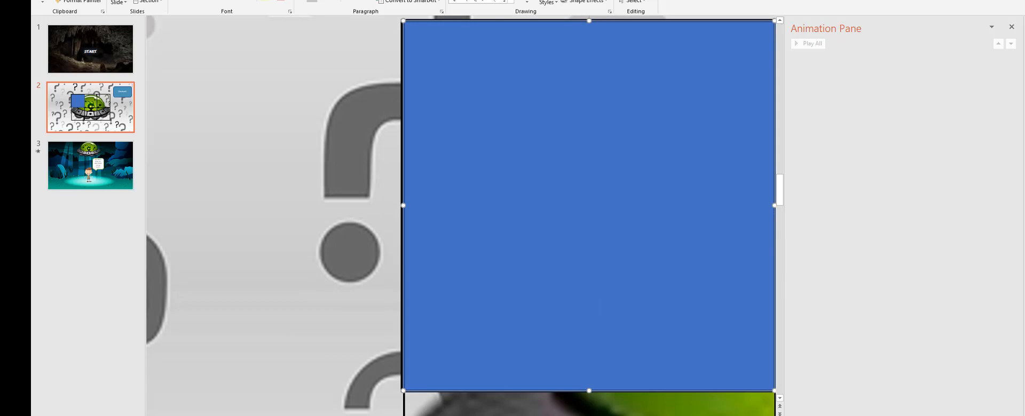
- Duplicate the blue square twice and place the copies over the top-middle and top-right spaceship pieces
scroll(461, 216, "right", 5)
scroll(375, 362, "down", 4)
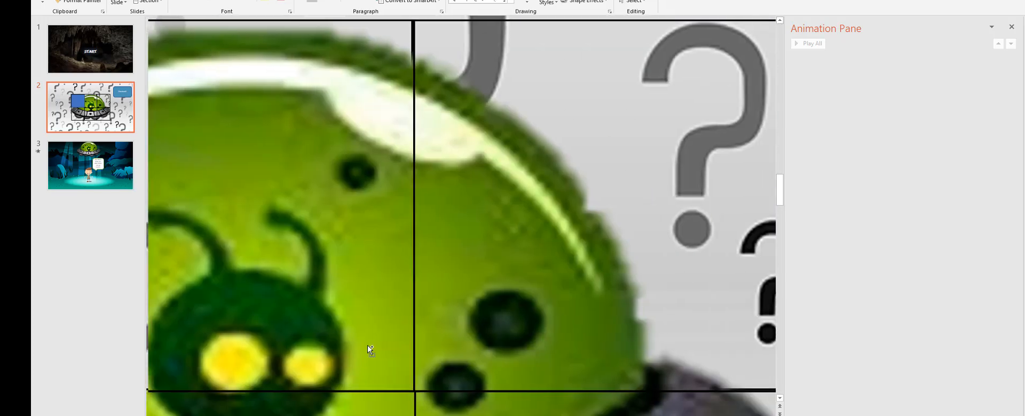
scroll(677, 330, "down", 1)
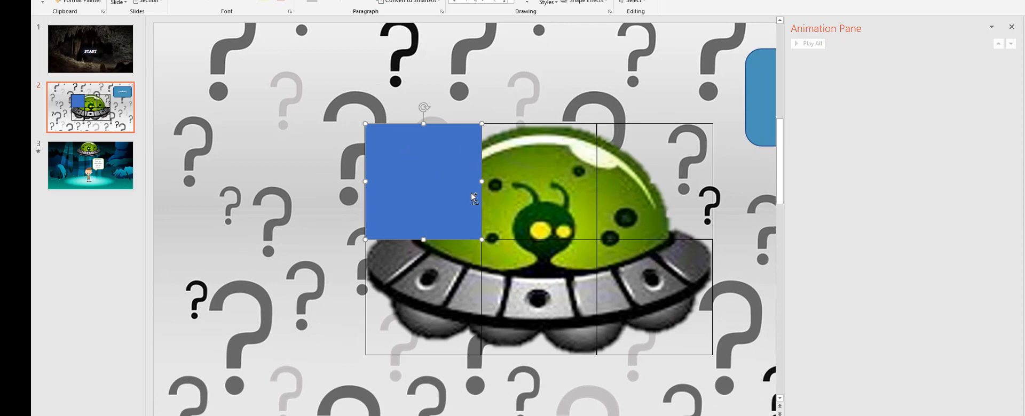
key("ctrl+d")
key("ctrl+d")
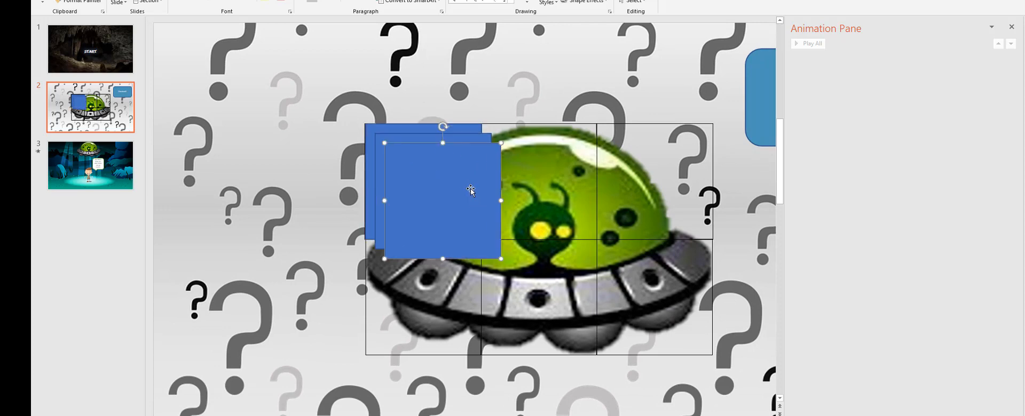
left_click_drag(459, 191, 676, 172)
left_click(457, 182)
left_click_drag(457, 182, 556, 174)
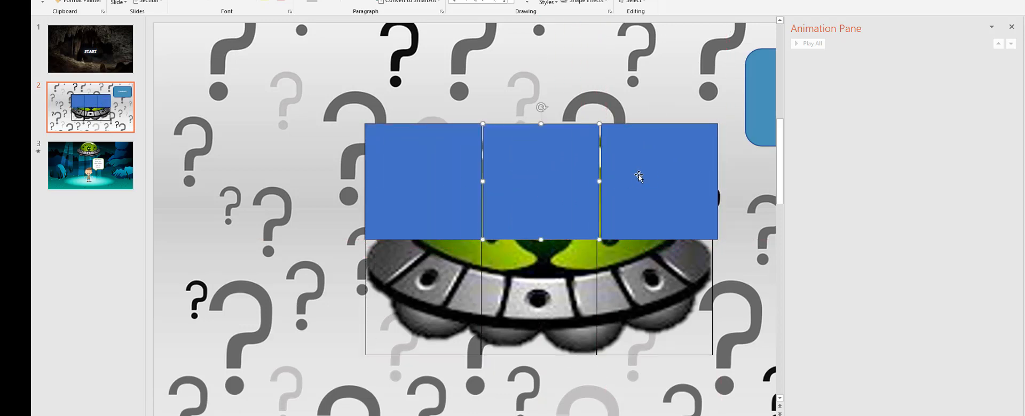
- Select all three blue squares and align them to their top edges
left_click(643, 171)
left_click(557, 175, "shift")
left_click(451, 177, "shift")
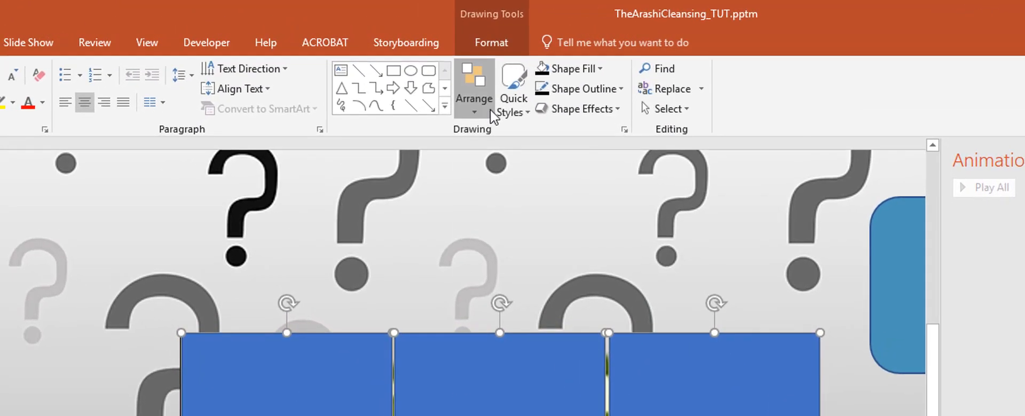
left_click(412, 42)
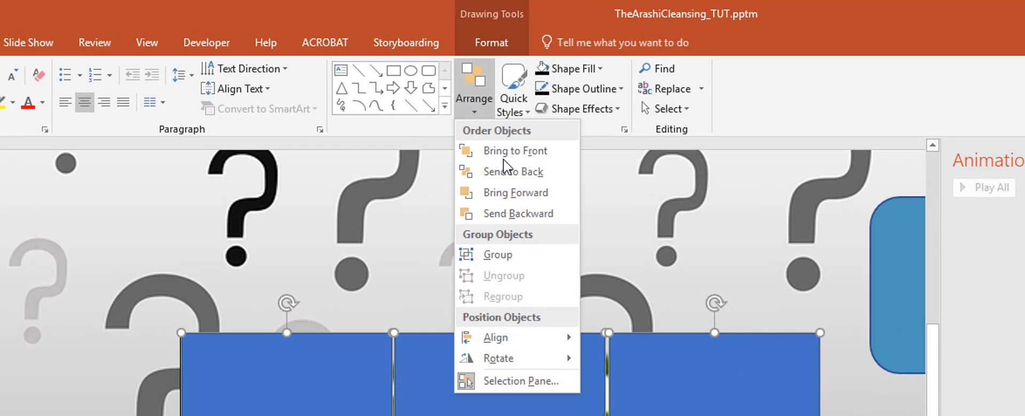
mouse_move(539, 345)
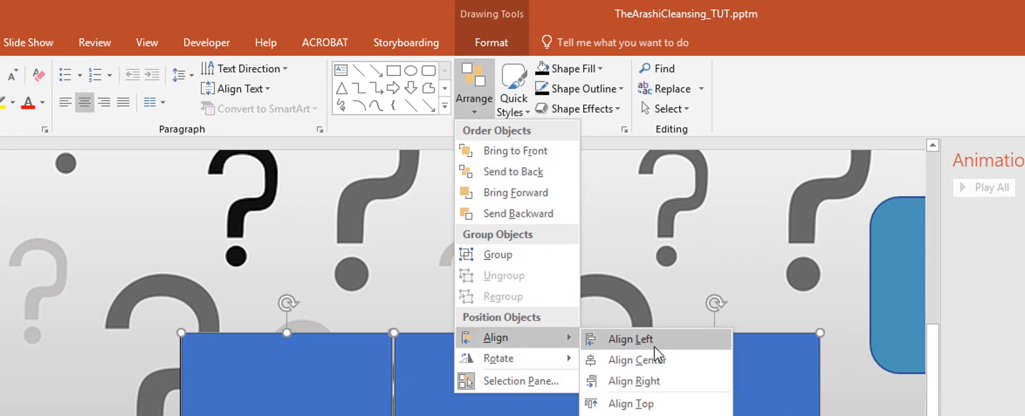
left_click(665, 406)
- Distribute the three blue squares horizontally and deselect them
left_click(474, 104)
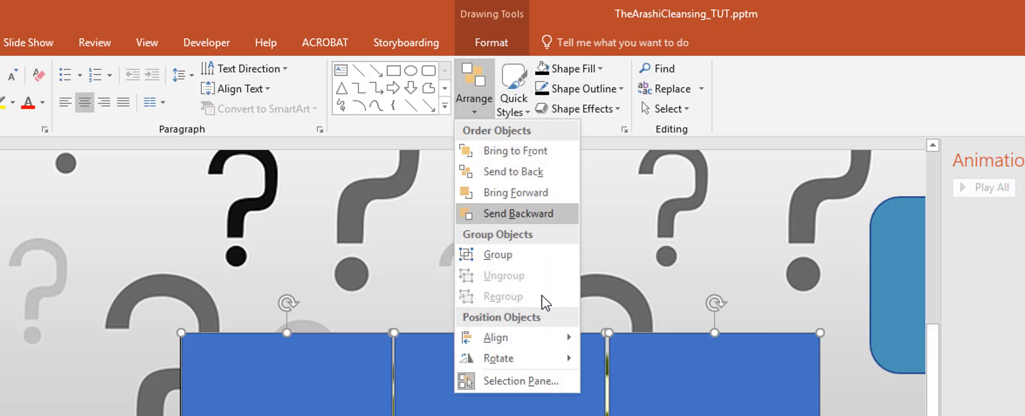
mouse_move(539, 337)
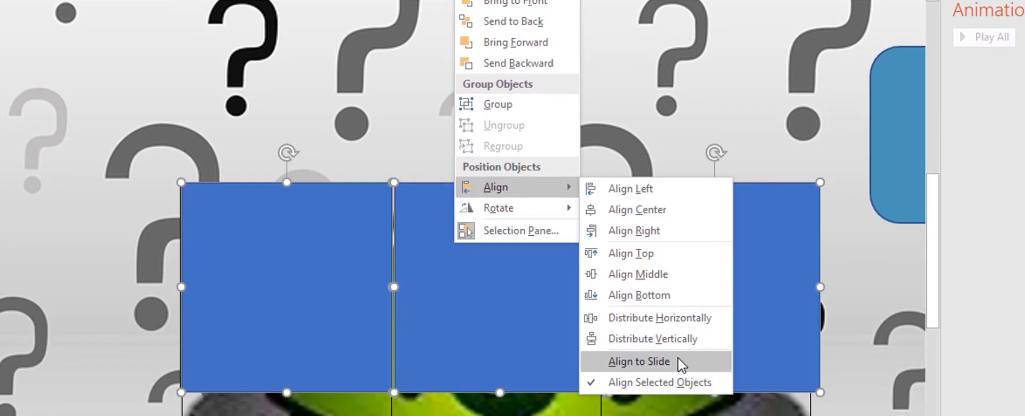
left_click(707, 327)
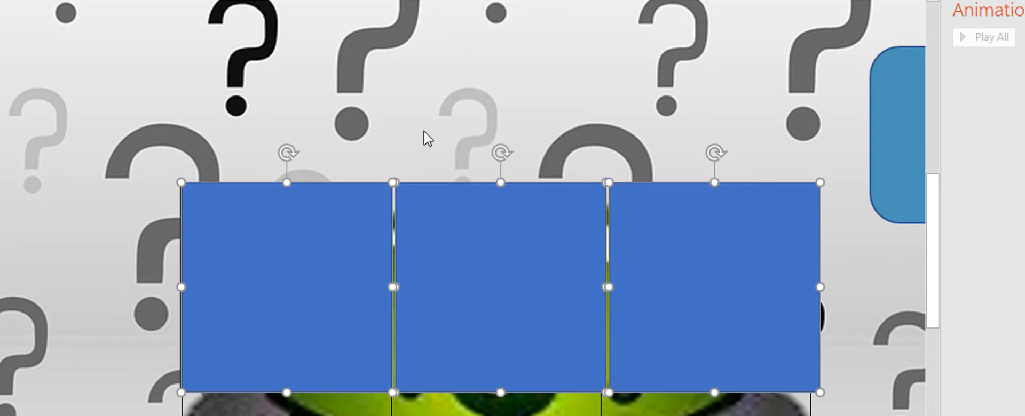
left_click(433, 146)
- Nudge the middle square left against the first square, and the right square left against the middle one
left_click(466, 227)
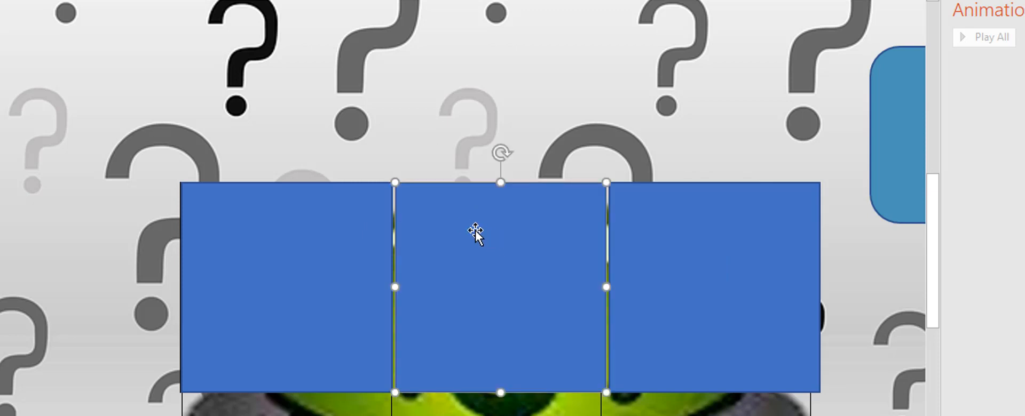
key("Left")
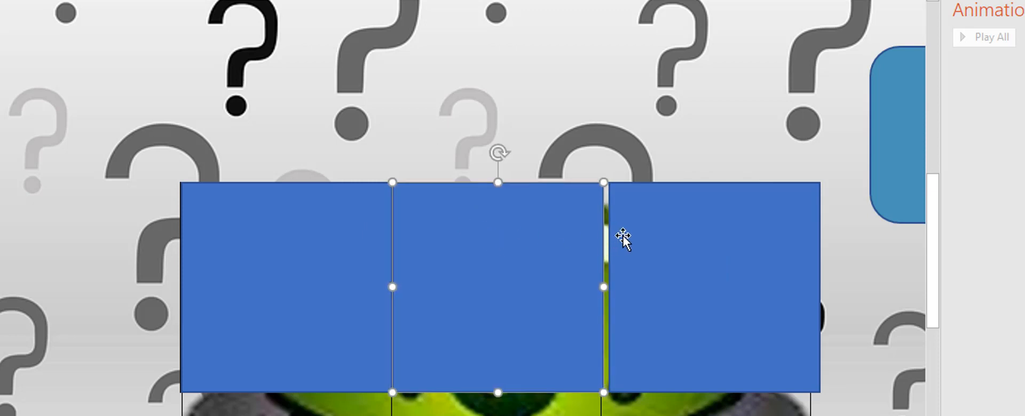
left_click(683, 239)
key("Left")
key("Left")
key("Left")
key("Left")
key("Left")
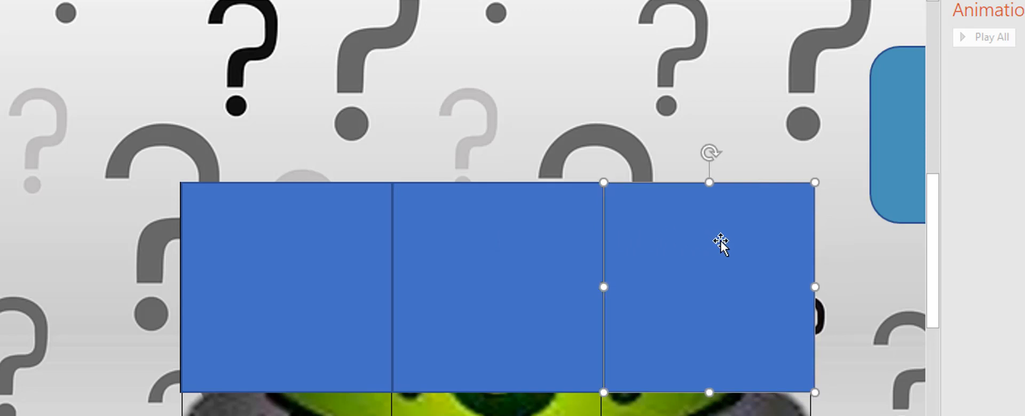
- Try nudging the right square further left over the middle one, and nudge it back to the middle square's edge
key("Left")
key("Left")
key("Left")
key("Left")
key("Left")
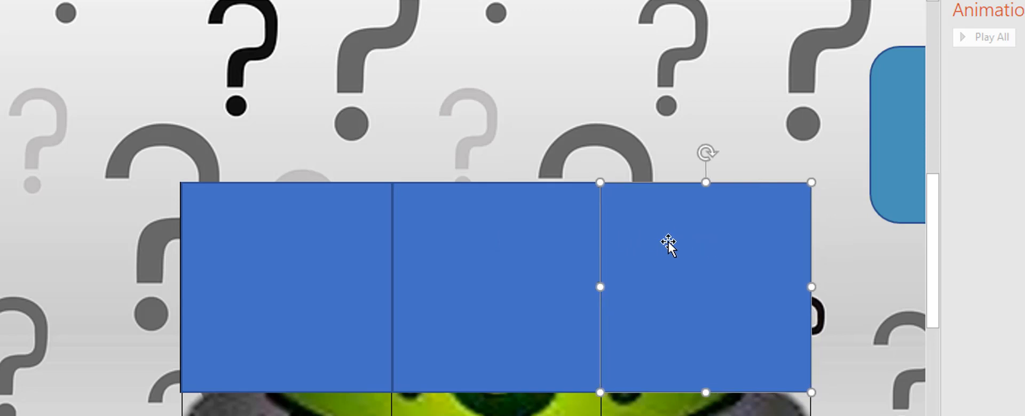
key("Right")
key("Right")
key("Right")
key("Right")
key("Right")
key("Right")
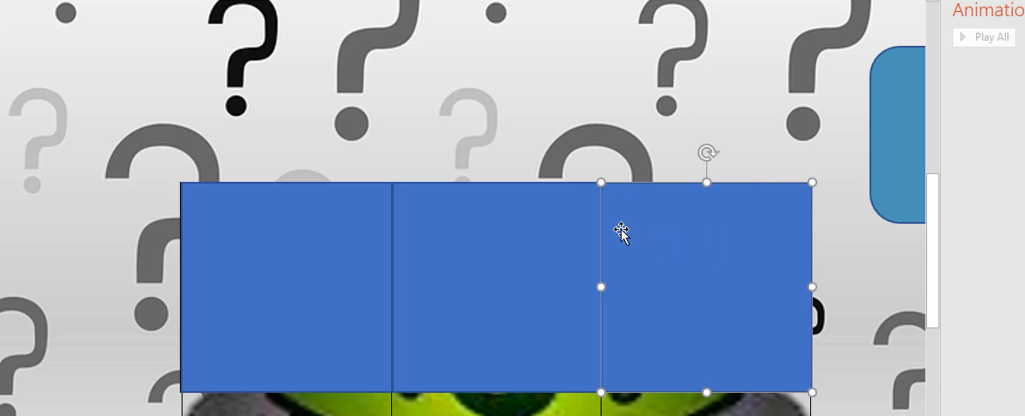
key("Right")
key("Right")
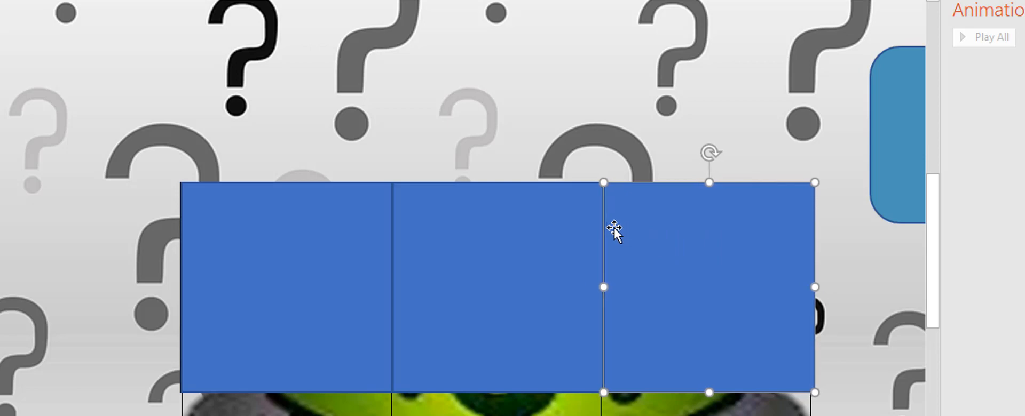
- Nudge the middle blue square slightly left against the first square and deselect it
left_click(860, 282)
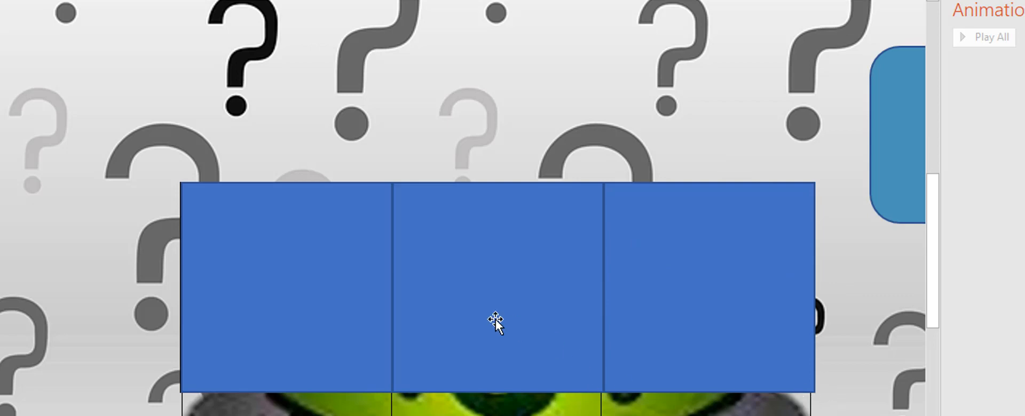
left_click(297, 296)
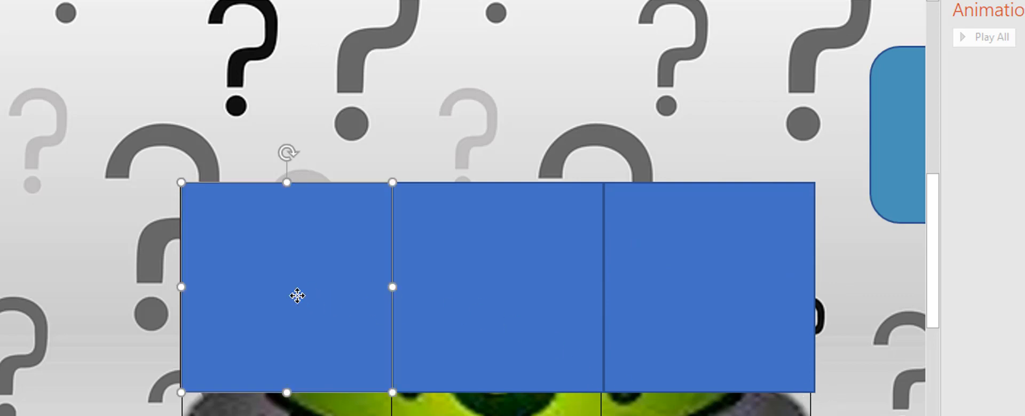
left_click(456, 294)
left_click(576, 92)
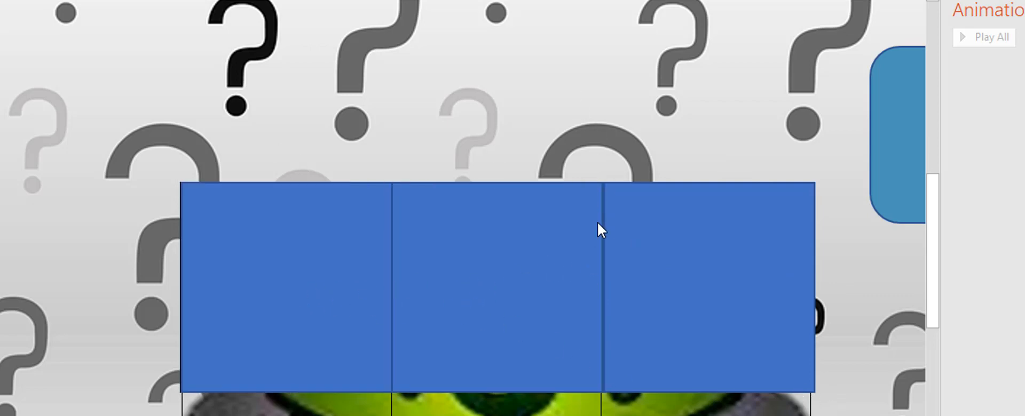
- Fine-tune the right blue square's horizontal position in small nudges until its edge meets the middle square's edge
scroll(627, 268, "up", 4, "ctrl")
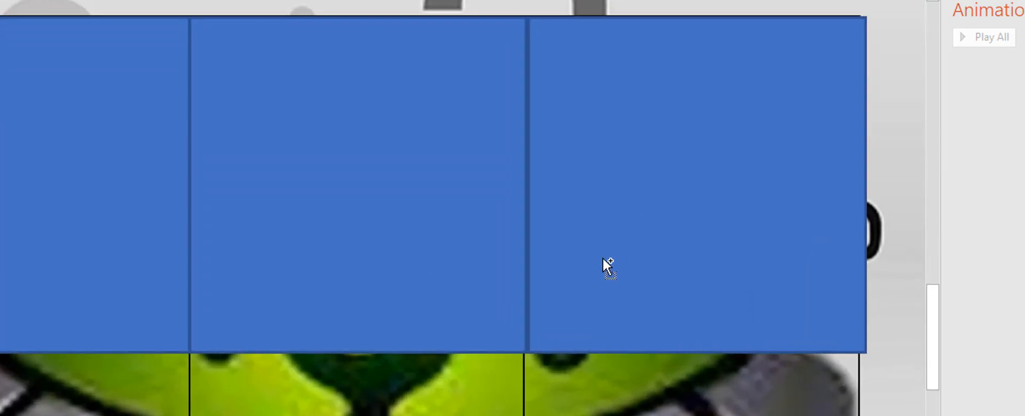
left_click(558, 267)
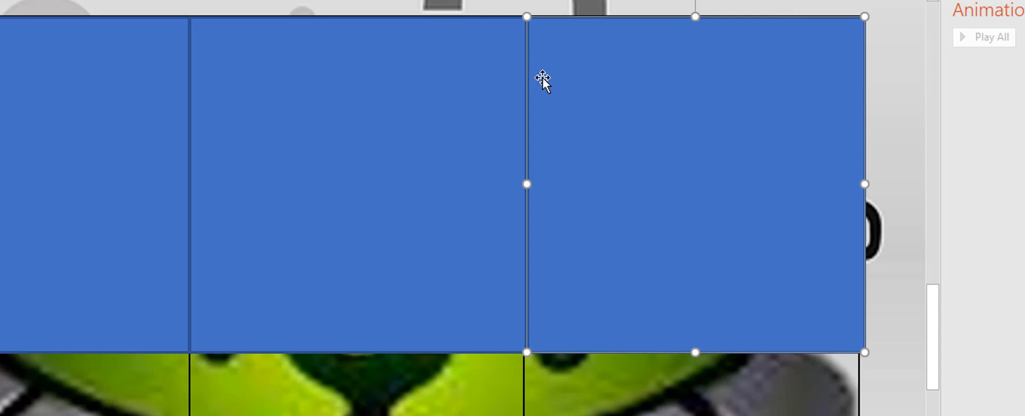
left_click(882, 160)
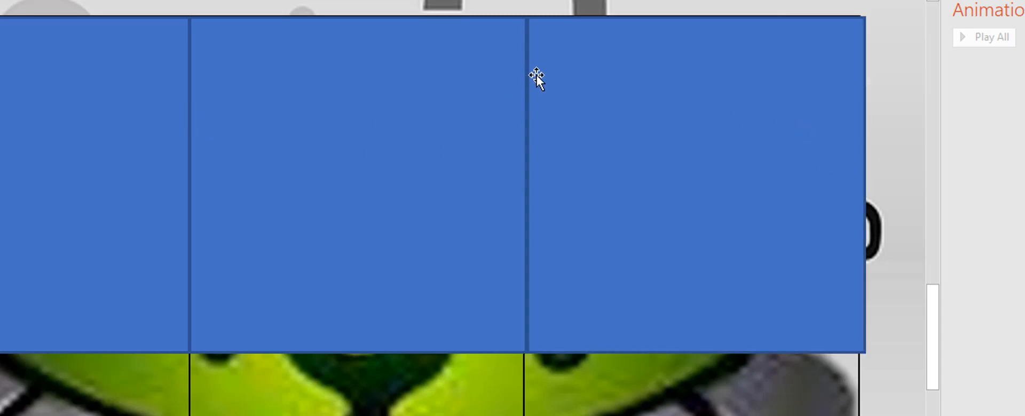
left_click(564, 114)
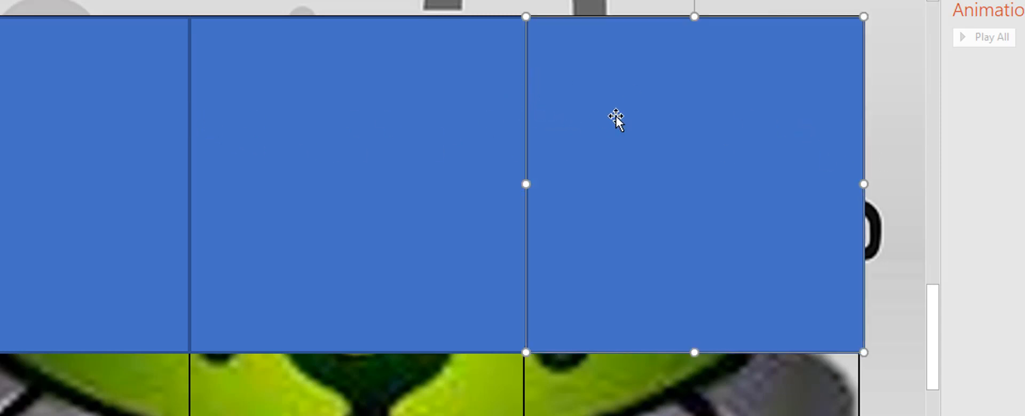
left_click(869, 137)
left_click(569, 133)
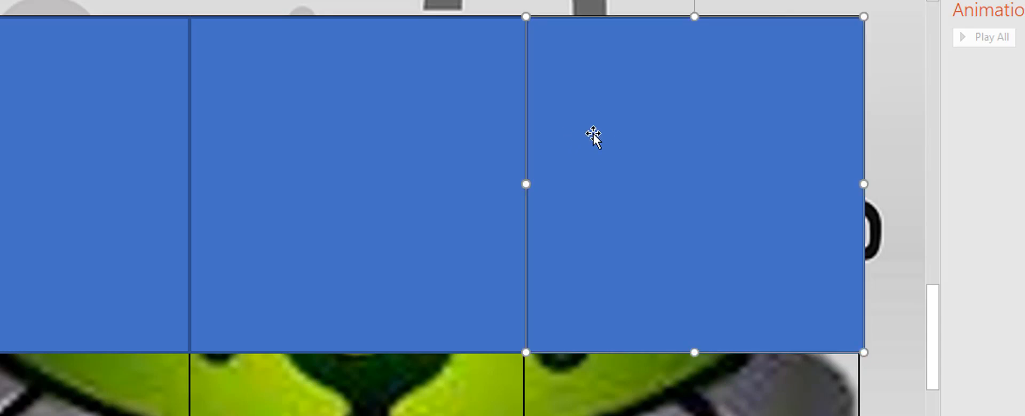
left_click(911, 137)
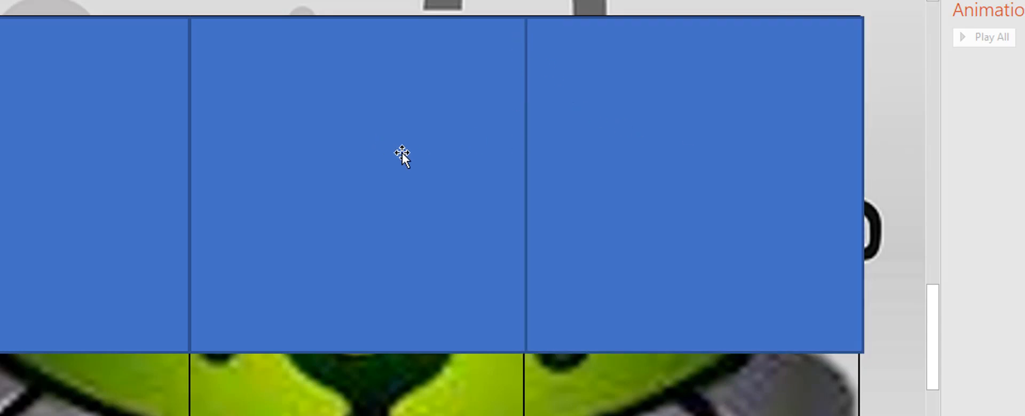
left_click(589, 143)
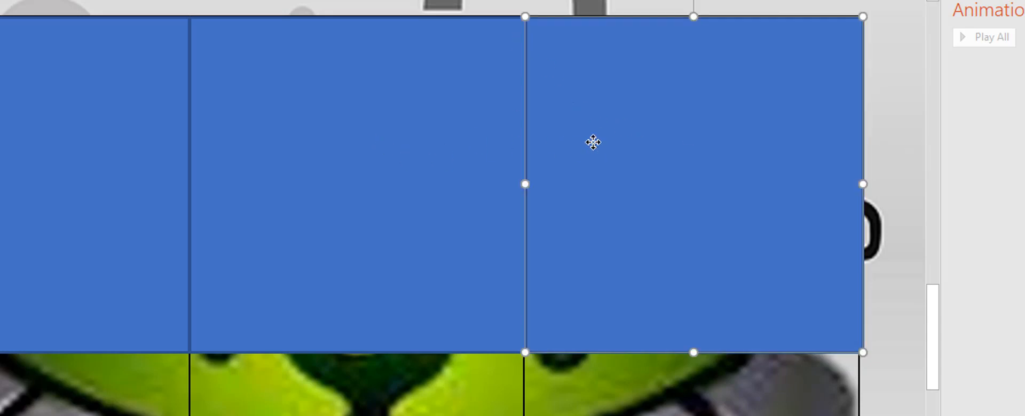
left_click(896, 145)
left_click(216, 132)
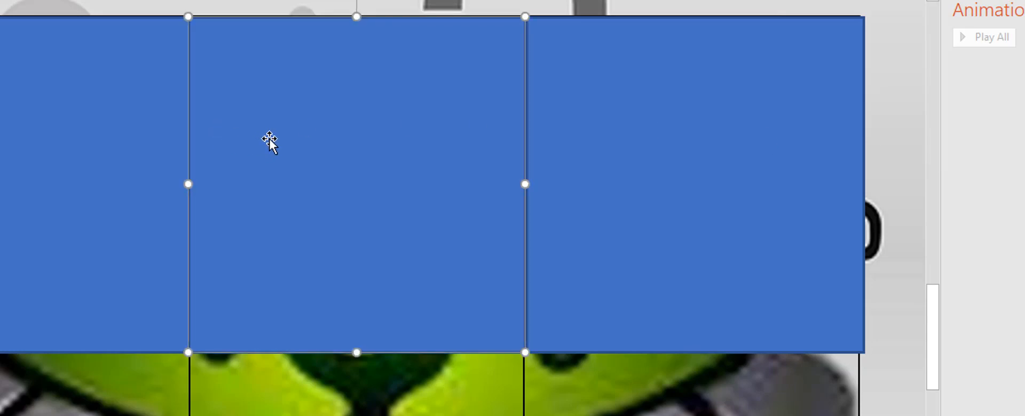
left_click(893, 216)
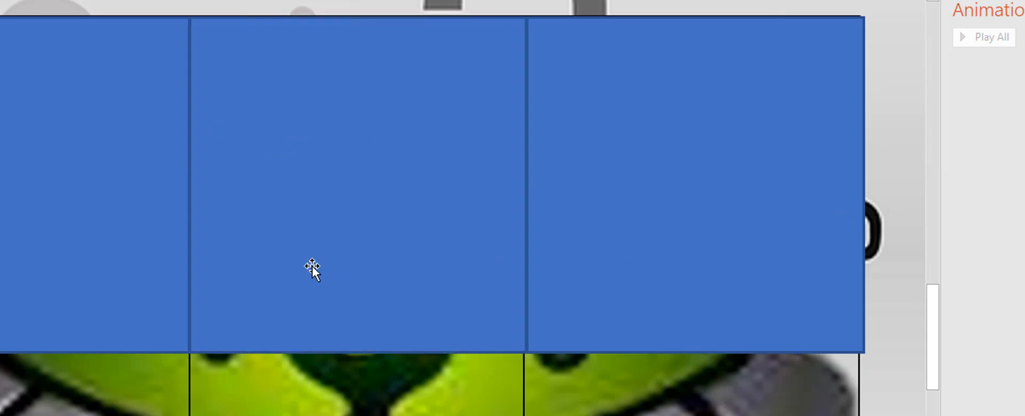
- Duplicate the row of three blue squares directly below itself to cover the lower picture pieces
scroll(316, 271, "down", 2, "ctrl")
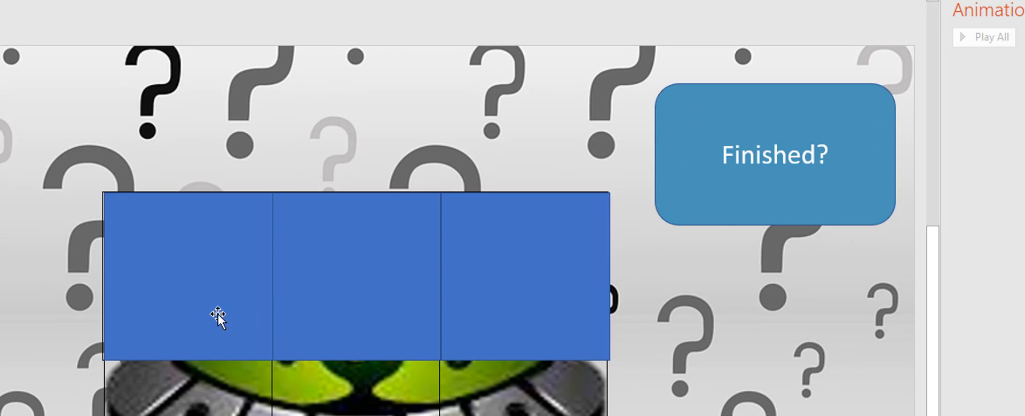
left_click(192, 268)
left_click(408, 265, "shift")
left_click(510, 263, "shift")
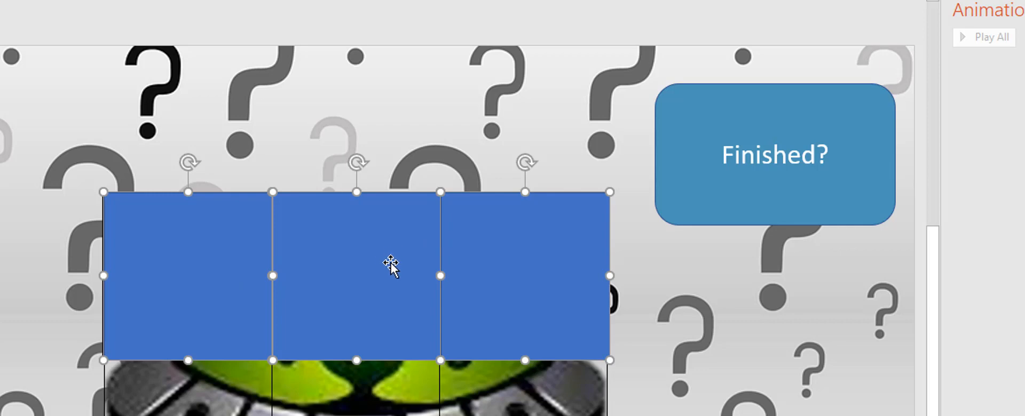
left_click_drag(390, 263, 389, 260, "ctrl")
mouse_move(393, 270)
left_mouse_down()
mouse_move(395, 415)
mouse_move(376, 267)
left_mouse_up()
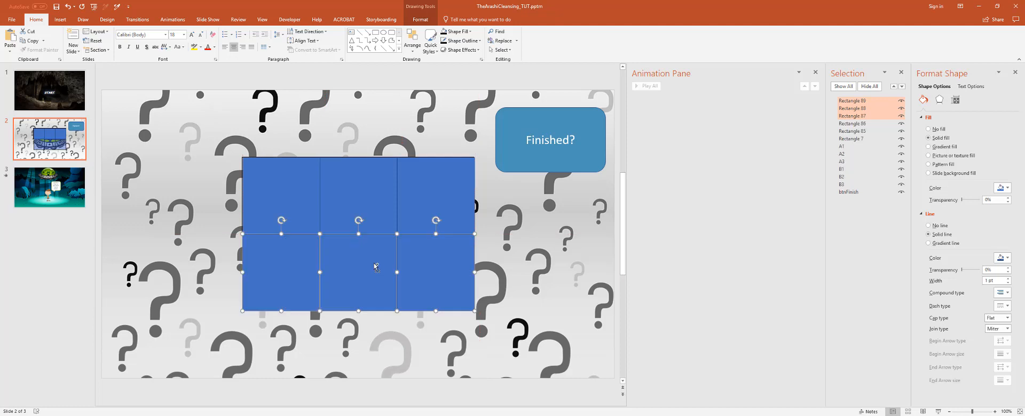
left_click(526, 263)
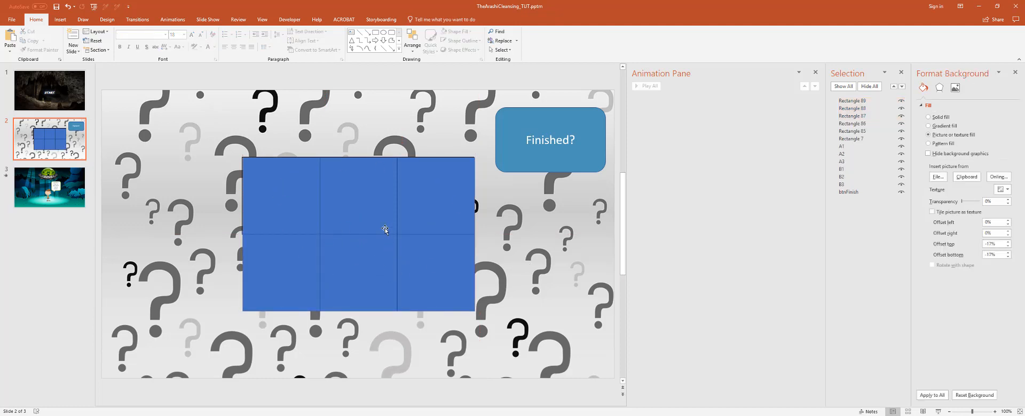
- Select each of the six blue squares in turn to identify its entry in the slide's object list
left_click(296, 181)
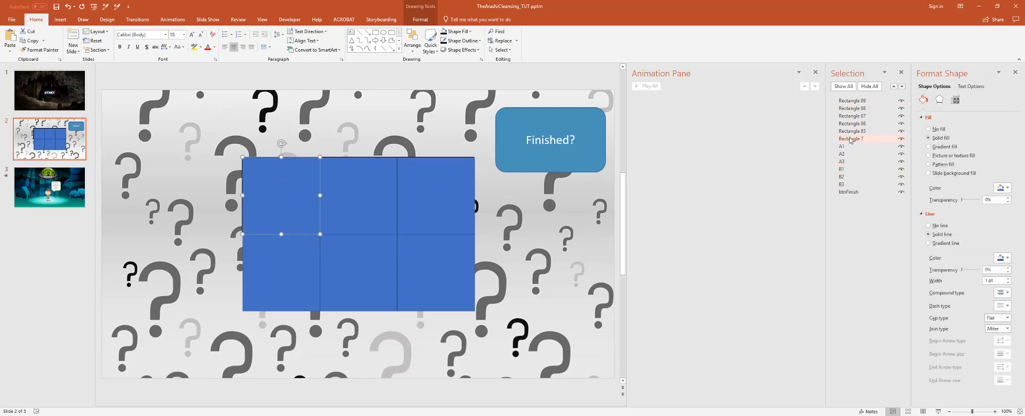
left_click(362, 193)
left_click(438, 192)
left_click(287, 254)
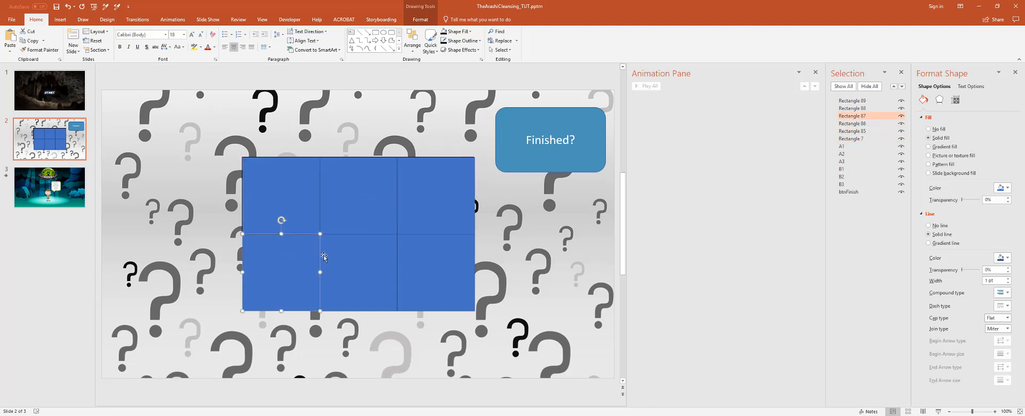
left_click(351, 263)
left_click(429, 268)
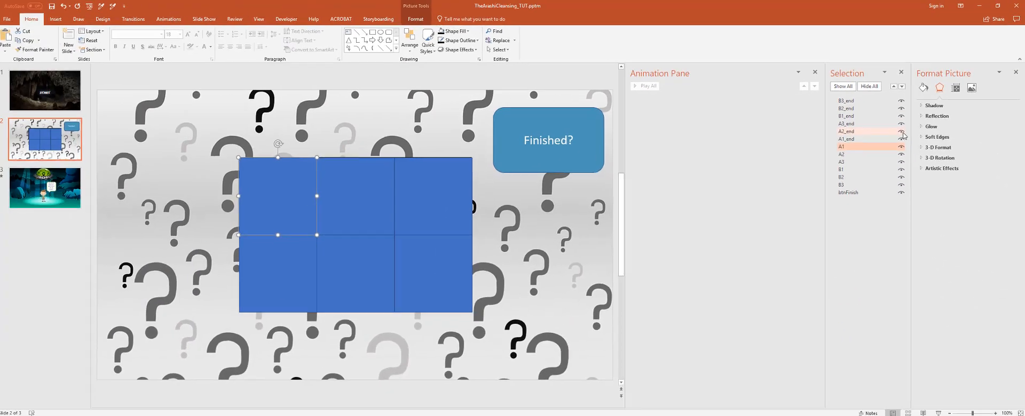
- Hide the six cover squares A1_end, A2_end, A3_end, B1_end, B2_end and B3_end
left_click(901, 132)
left_click(901, 139)
left_click(901, 124)
left_click(901, 115)
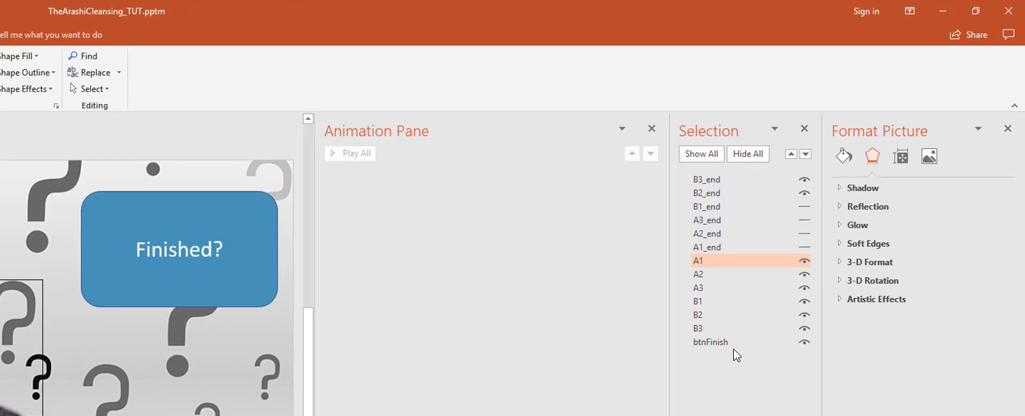
left_click(803, 193)
left_click(804, 180)
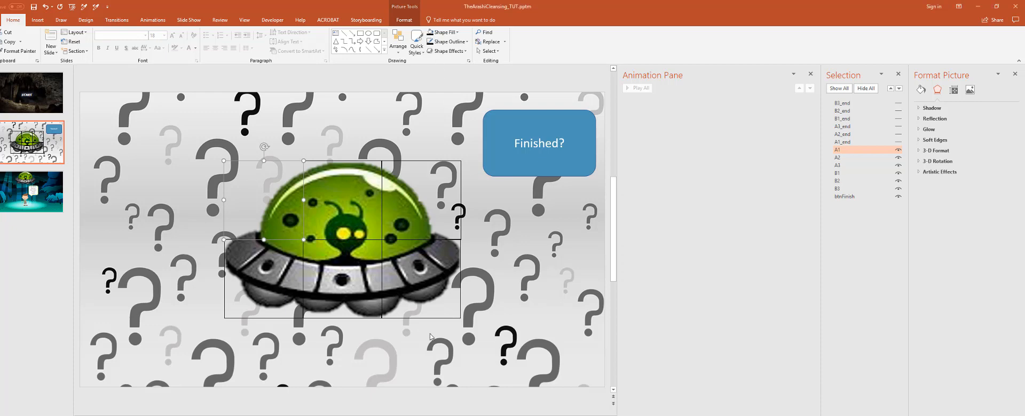
- Select all six spaceship picture pieces and remove their outline
left_click_drag(480, 343, 157, 132)
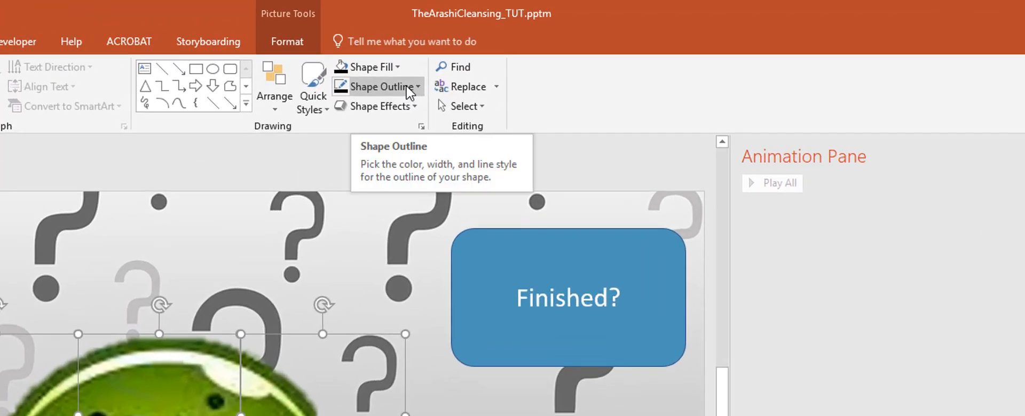
left_click(407, 89)
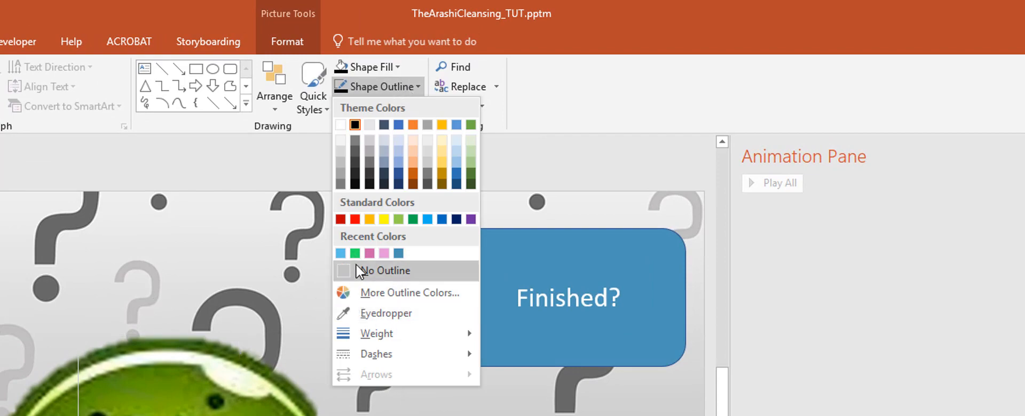
left_click(349, 272)
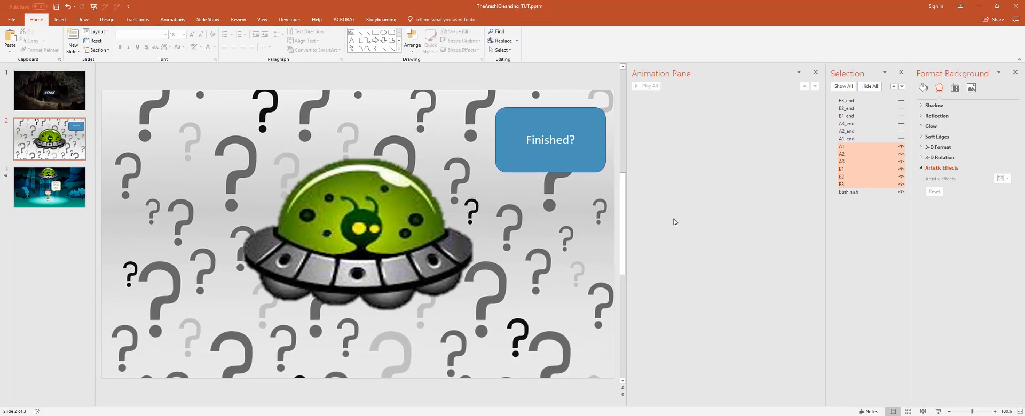
- Show the six squares from A1_end to B3_end again, select them all and group them
left_click(901, 139)
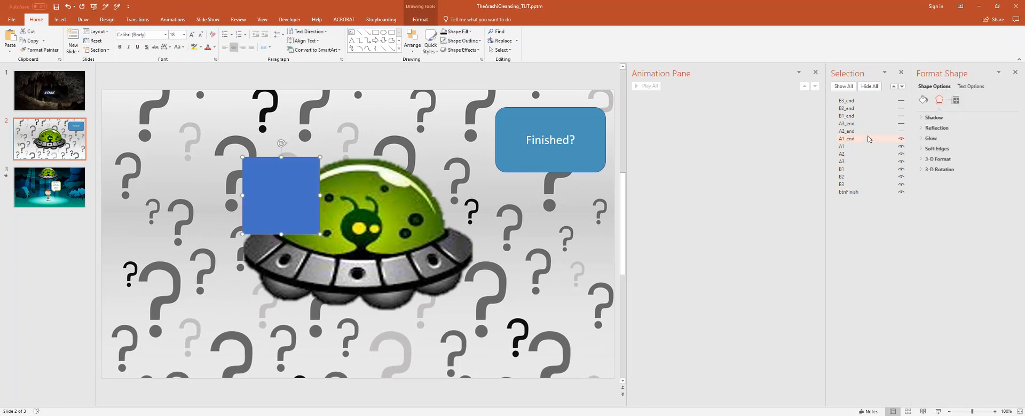
left_click(901, 141)
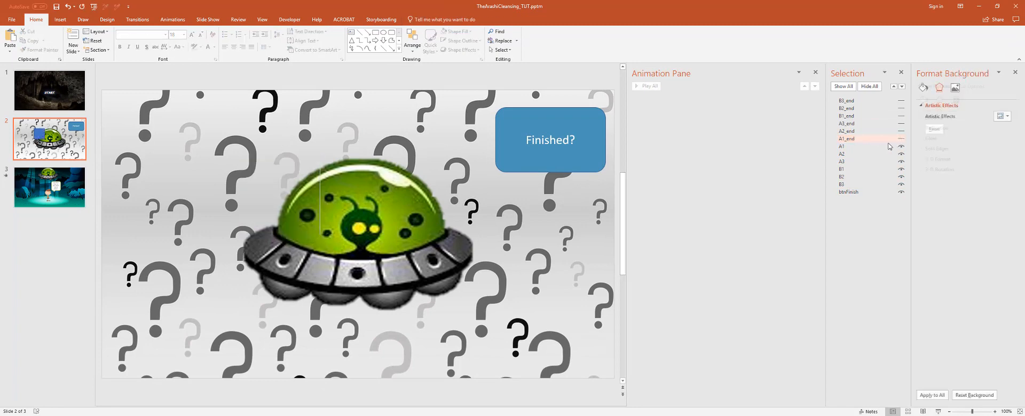
left_click(857, 139)
left_click(854, 131, "ctrl")
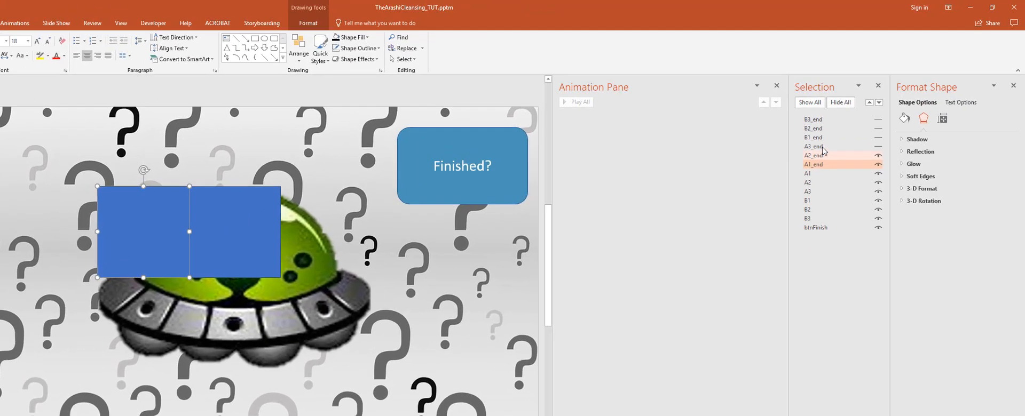
left_click(822, 148, "ctrl")
left_click(818, 139, "ctrl")
left_click(817, 130, "ctrl")
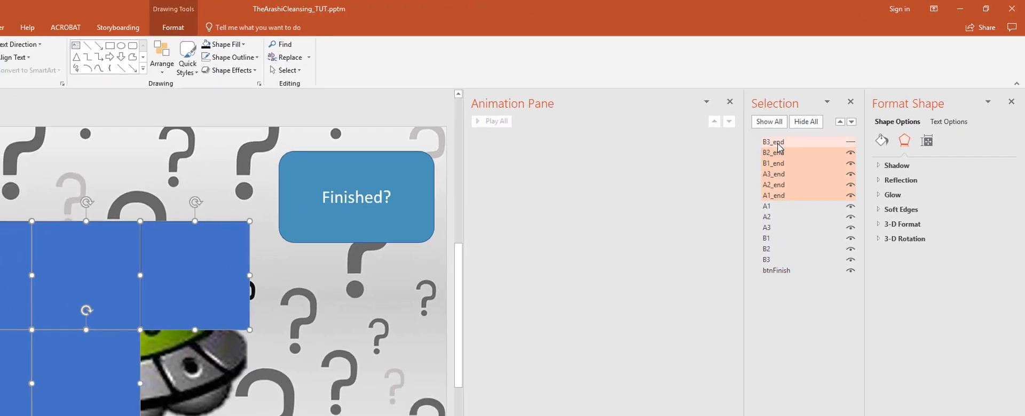
left_click(778, 143, "ctrl")
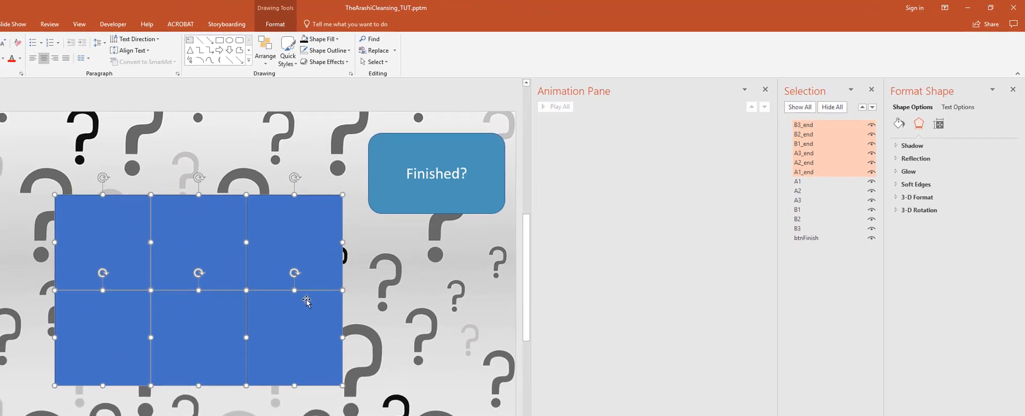
key("ctrl+g")
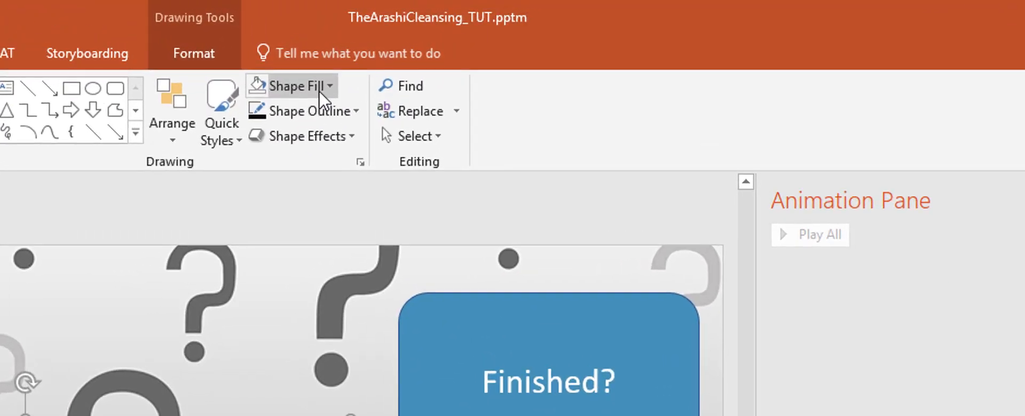
- Remove the fill from the grouped squares and set their outline weight to 3 pt
left_click(318, 90)
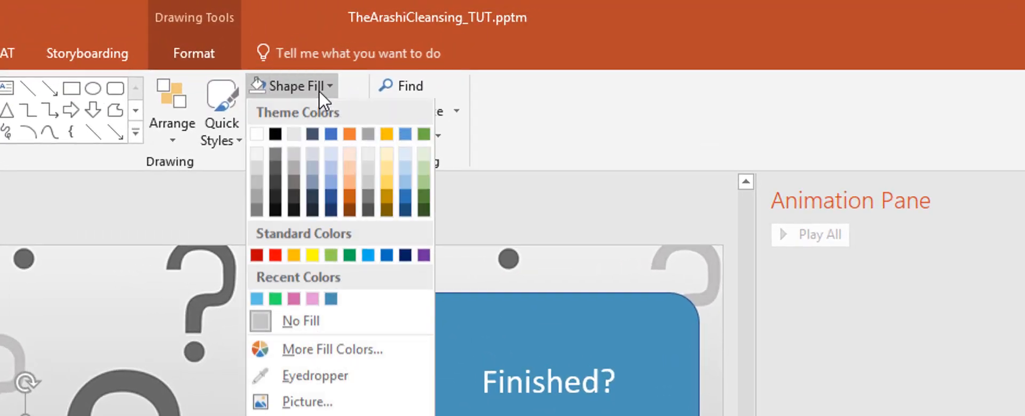
left_click(265, 326)
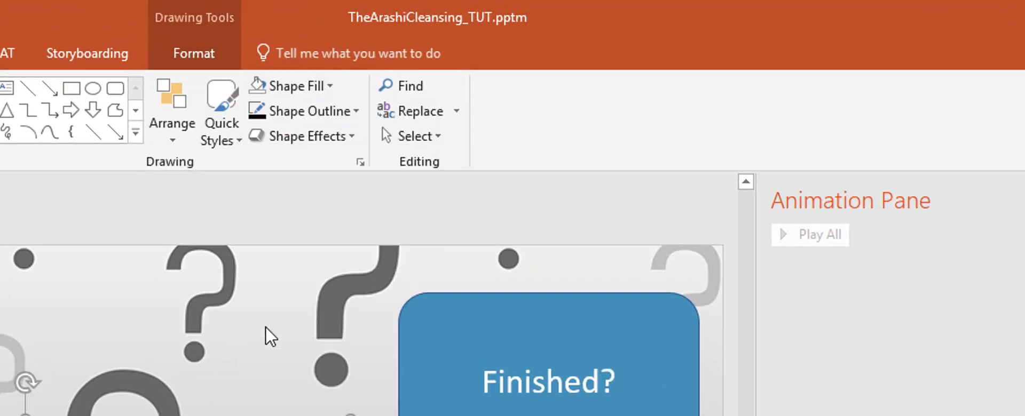
left_click(336, 113)
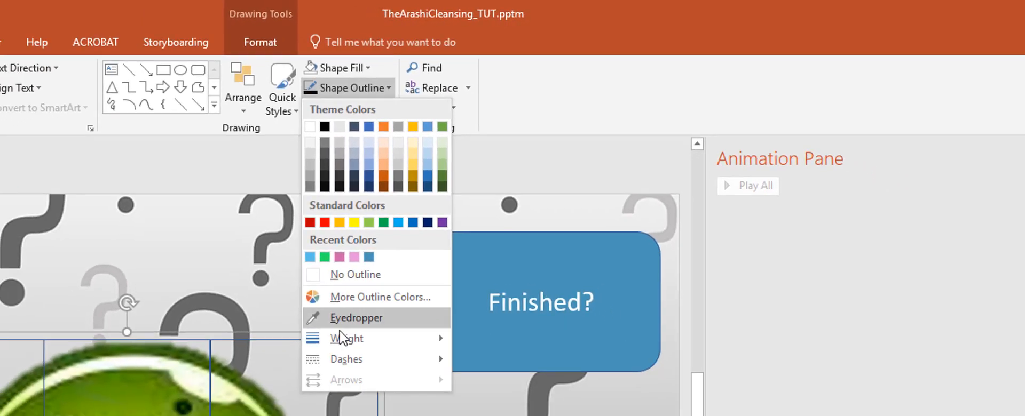
mouse_move(357, 305)
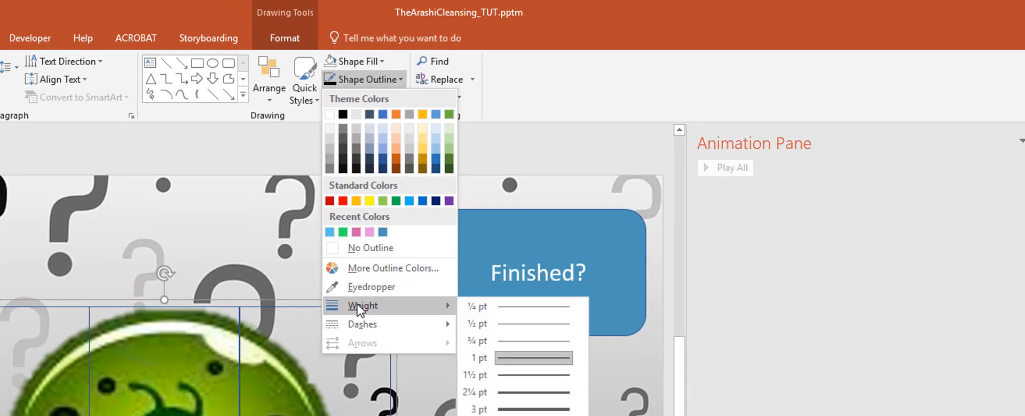
left_click(540, 409)
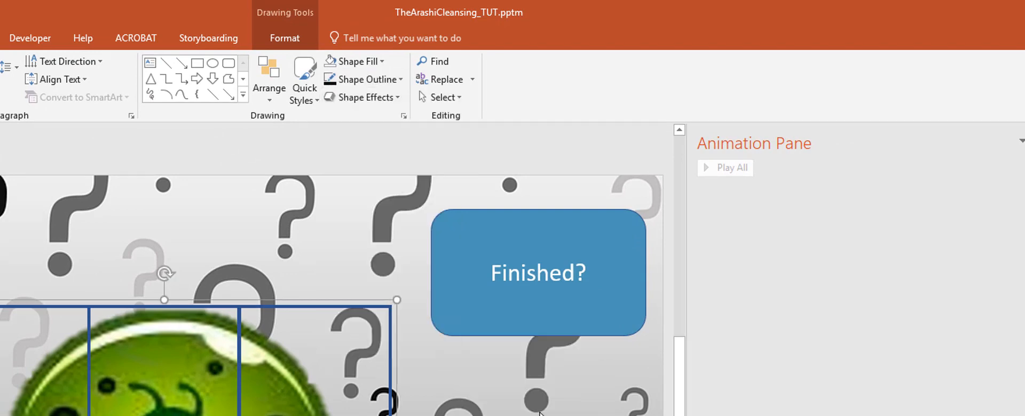
- Give the grouped target squares a dash-dot outline and set the outline colour to black
left_click(390, 78)
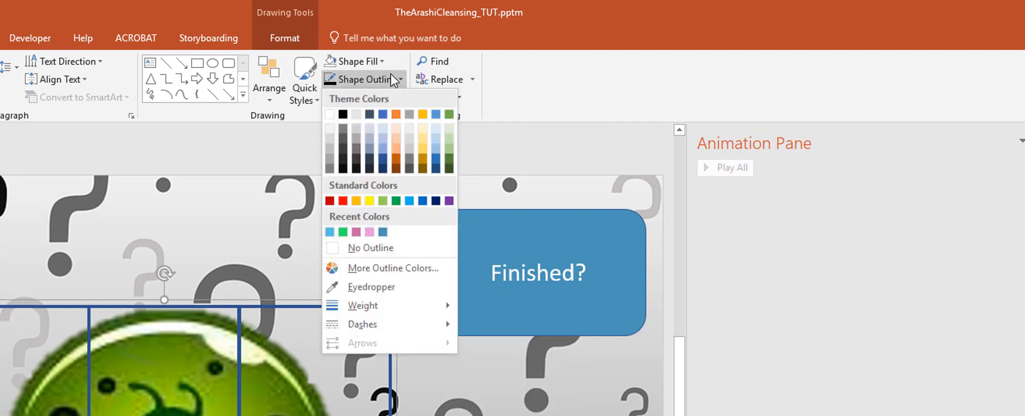
mouse_move(392, 325)
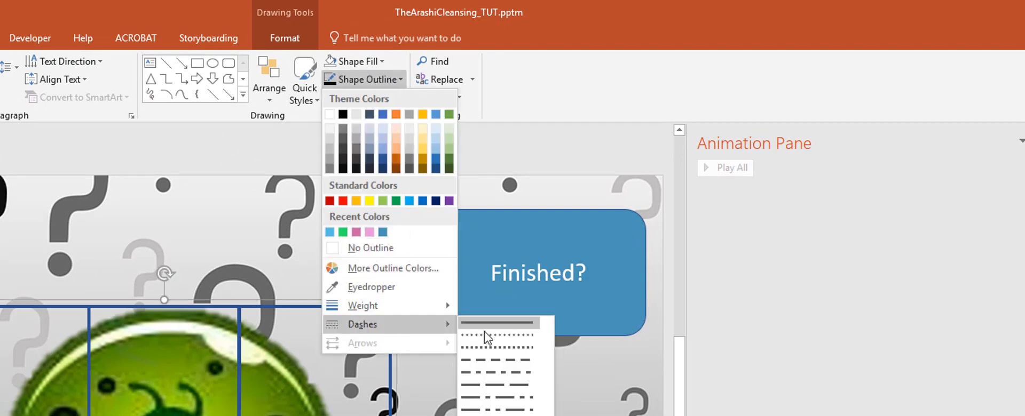
left_click(504, 372)
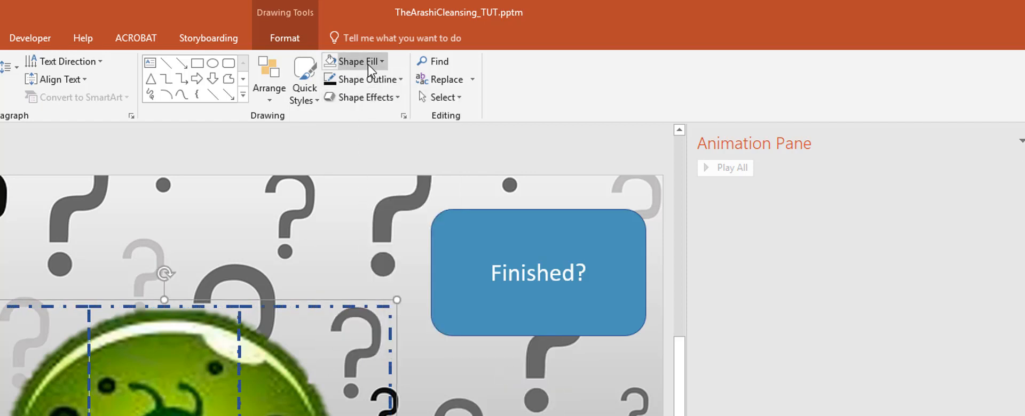
left_click(380, 81)
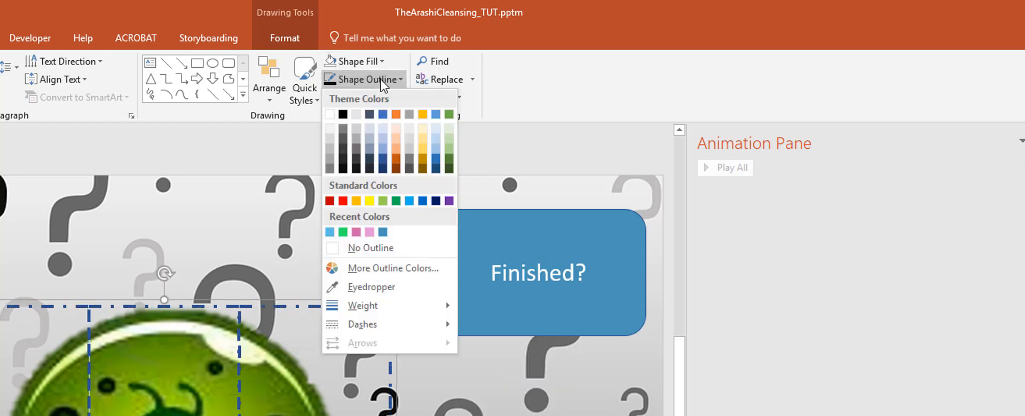
left_click(340, 171)
left_click(815, 328)
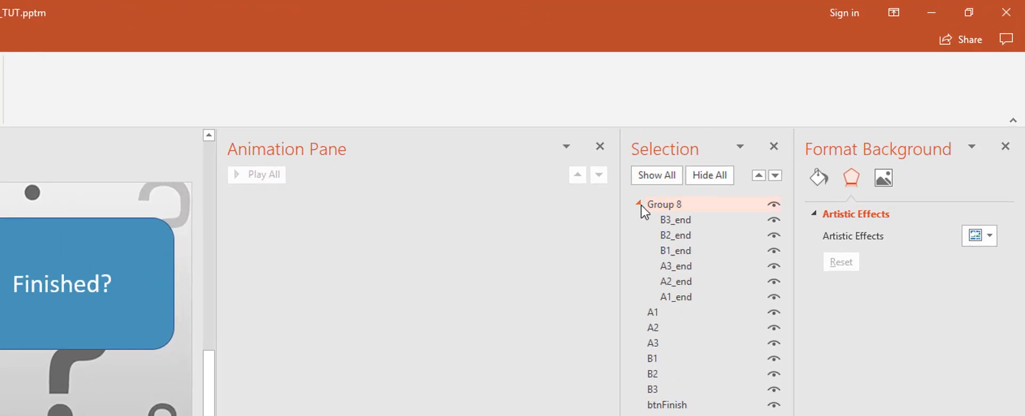
- Ungroup the target squares and move all six below B3 and above btnFinish in the stacking order
left_click(645, 204)
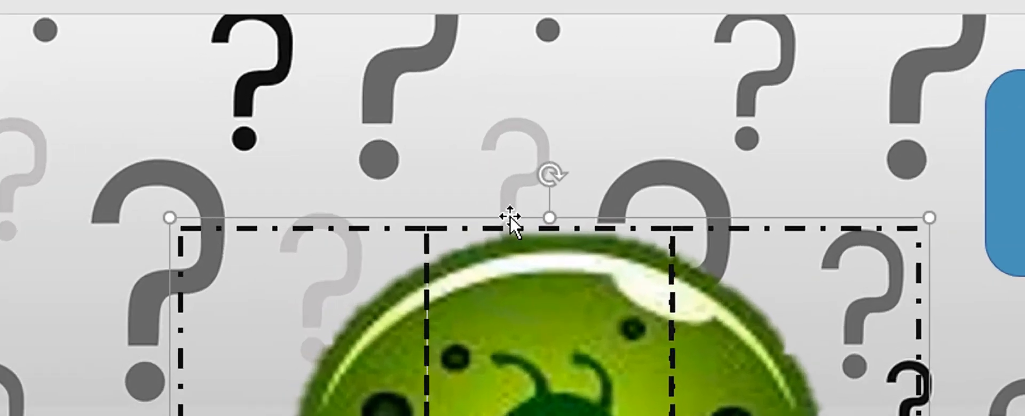
right_click(510, 217)
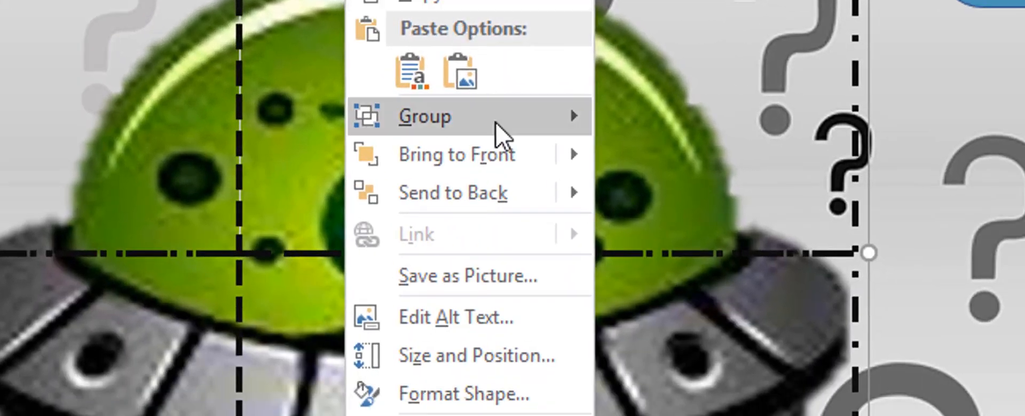
mouse_move(526, 133)
left_click(685, 213)
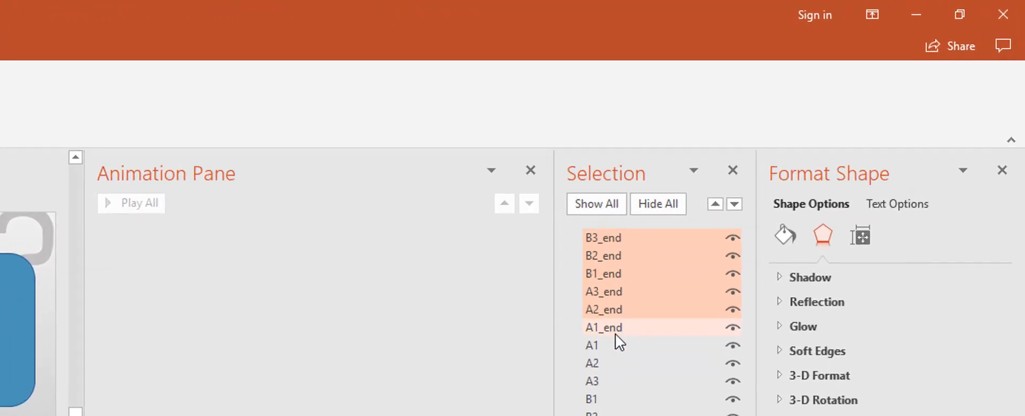
left_click_drag(614, 334, 597, 415)
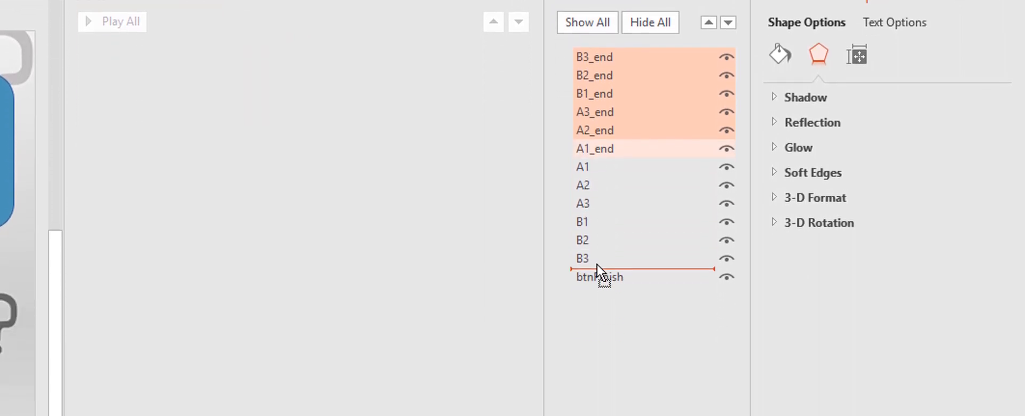
left_click_drag(597, 265, 597, 265)
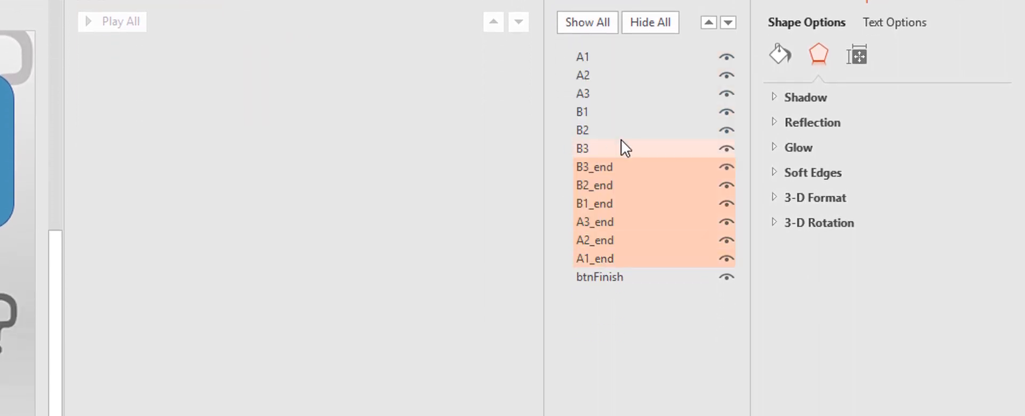
- Reorder the target squares in the object list as A1_end, A2_end, A3_end, B1_end, B2_end, B3_end
left_click(591, 152)
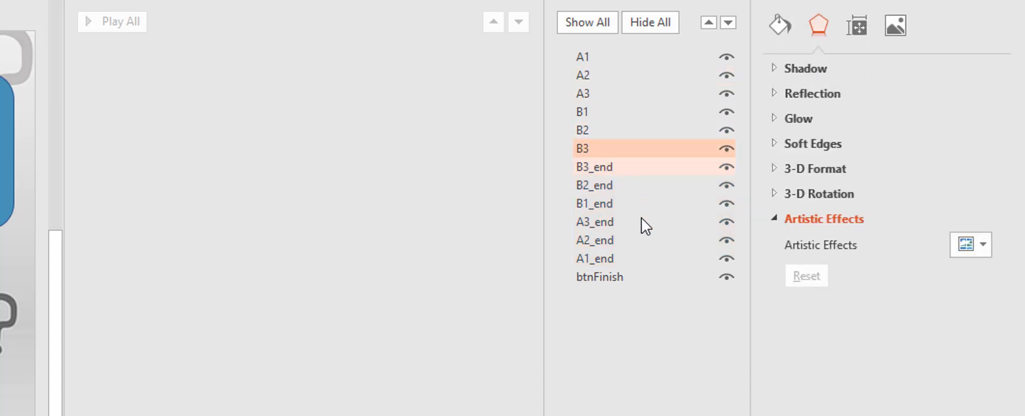
left_click(627, 169)
left_click(619, 187)
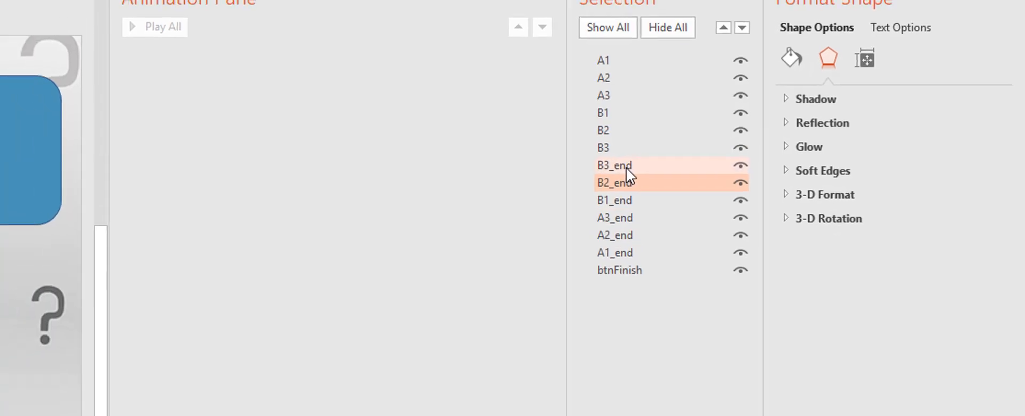
left_click(619, 172)
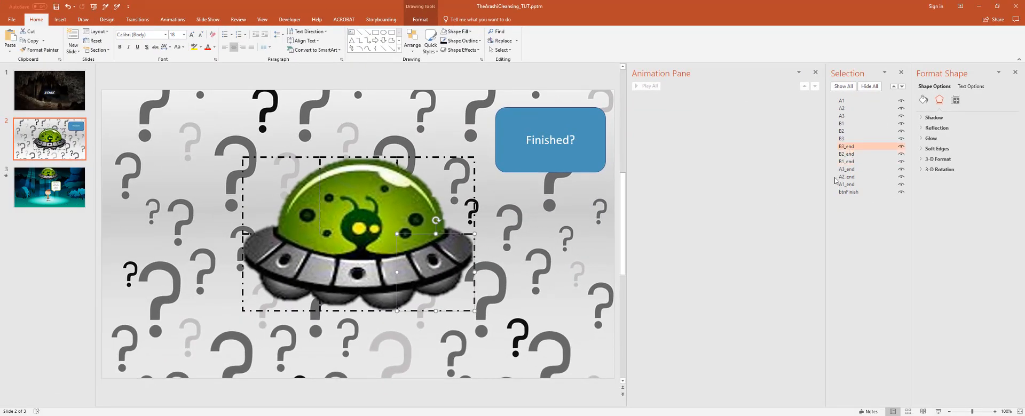
left_click_drag(846, 185, 858, 170)
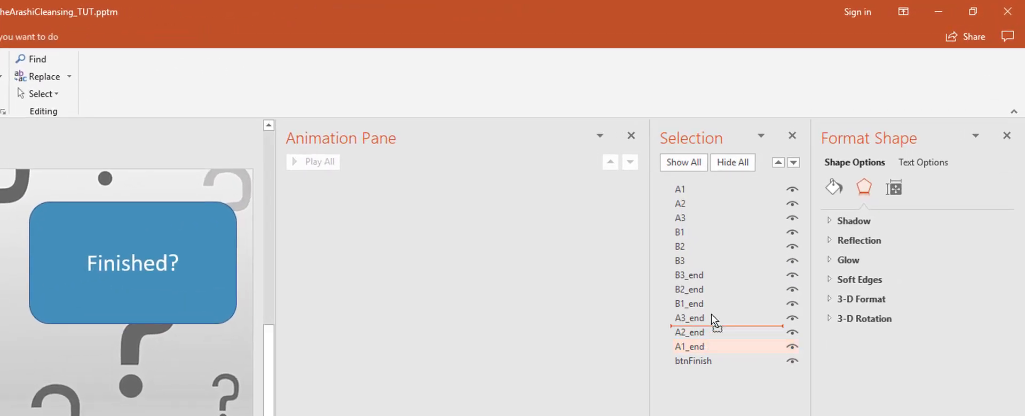
left_click_drag(711, 315, 711, 269)
left_click_drag(693, 346, 698, 284)
left_click_drag(692, 346, 697, 298)
left_click_drag(694, 346, 698, 325)
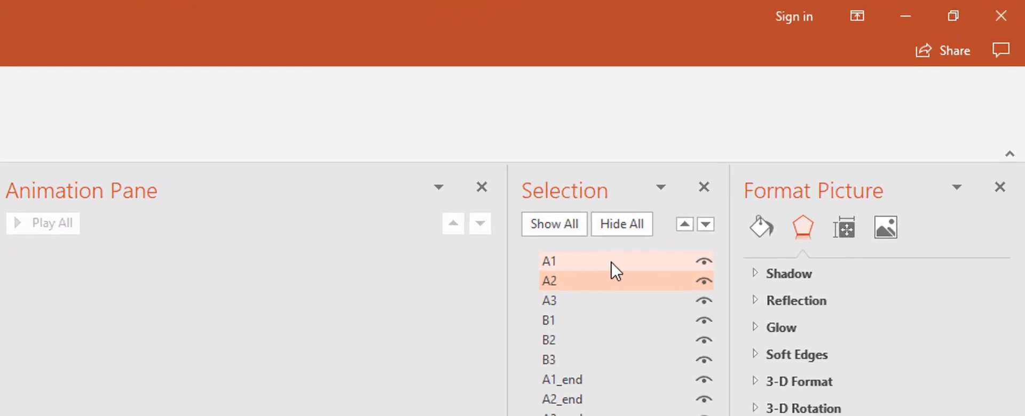
- Select the picture pieces A1, A2, A3, B1, B2 and B3 one after another to check each name against its piece
left_click(603, 261)
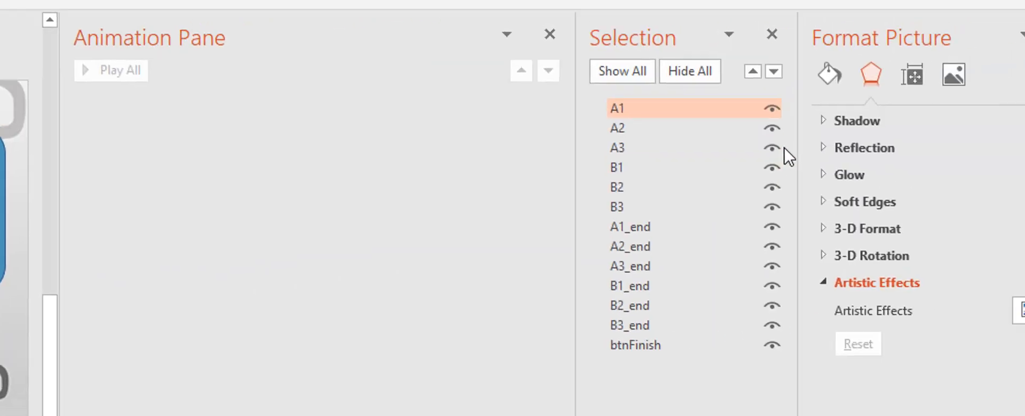
left_click(629, 130, "ctrl")
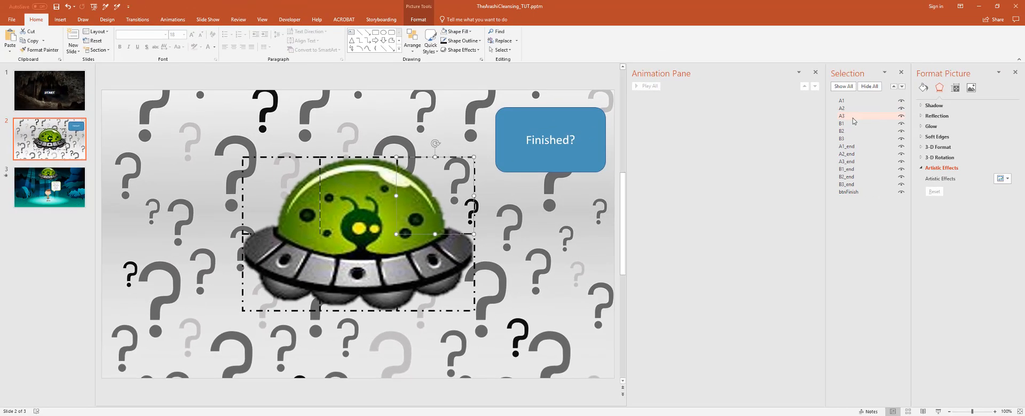
left_click(842, 116)
left_click(853, 125)
left_click(849, 131)
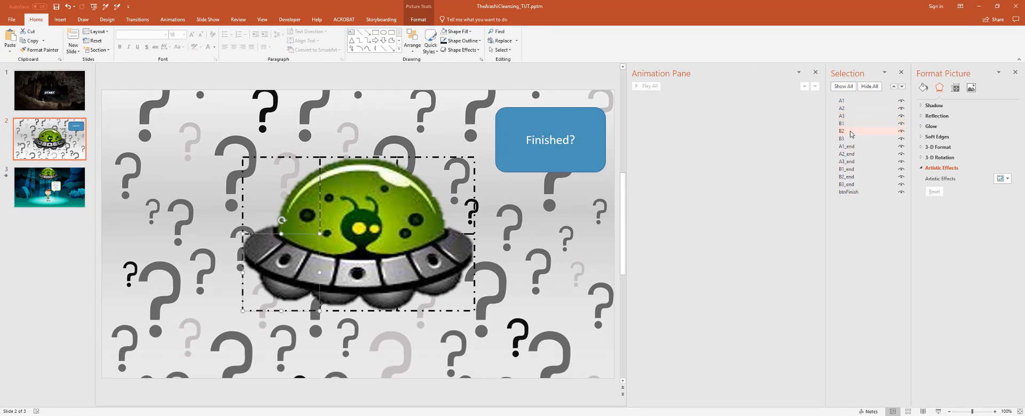
left_click(847, 139)
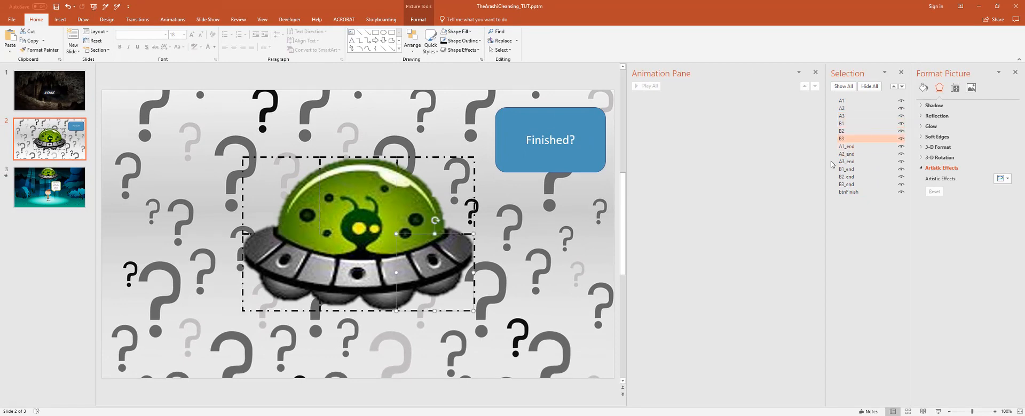